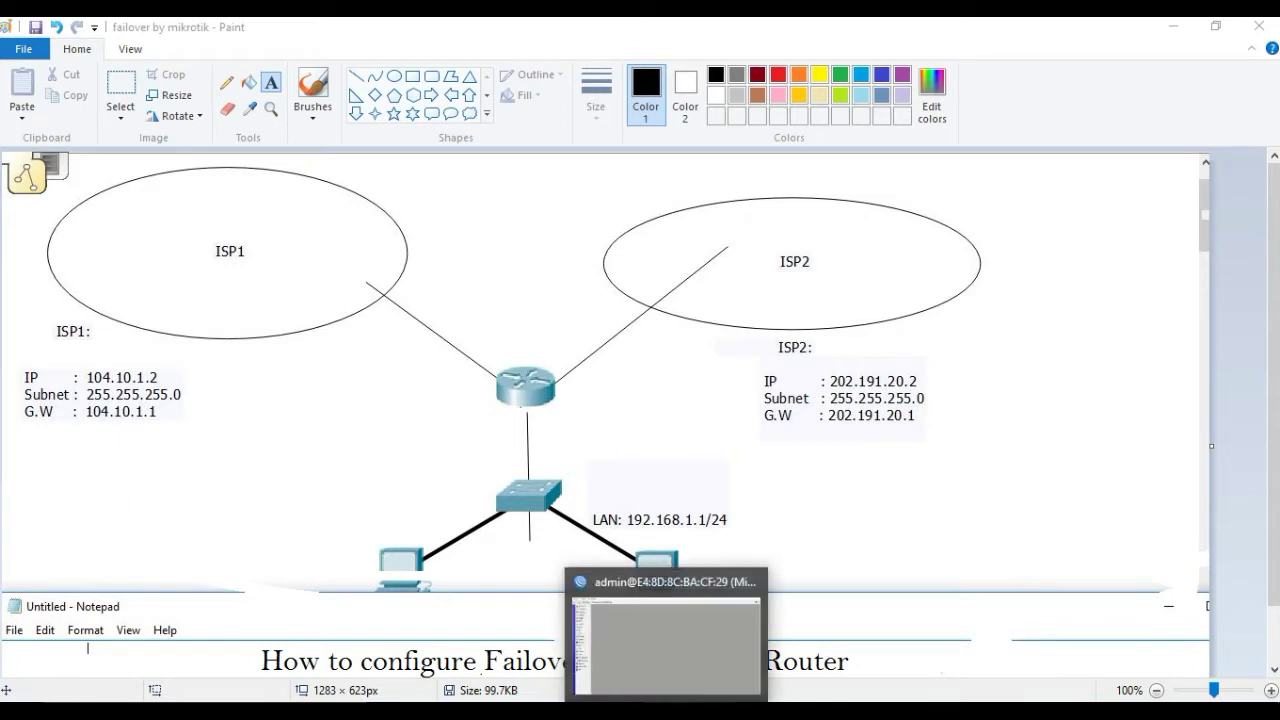
Step: Add the address 104.10.1.2/24 on interface ether1-ISP1 in the router's address list
{"action": "left_click", "coordinate": [668, 600]}
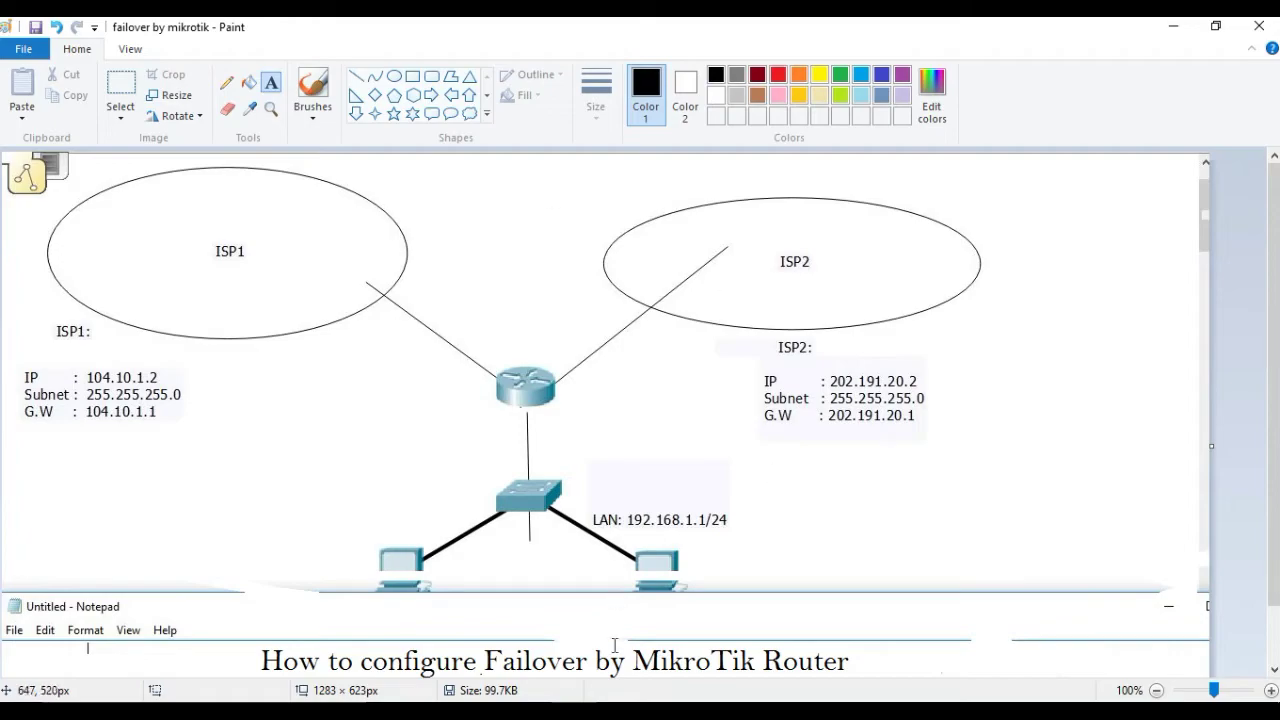
{"action": "key", "text": "alt+Tab"}
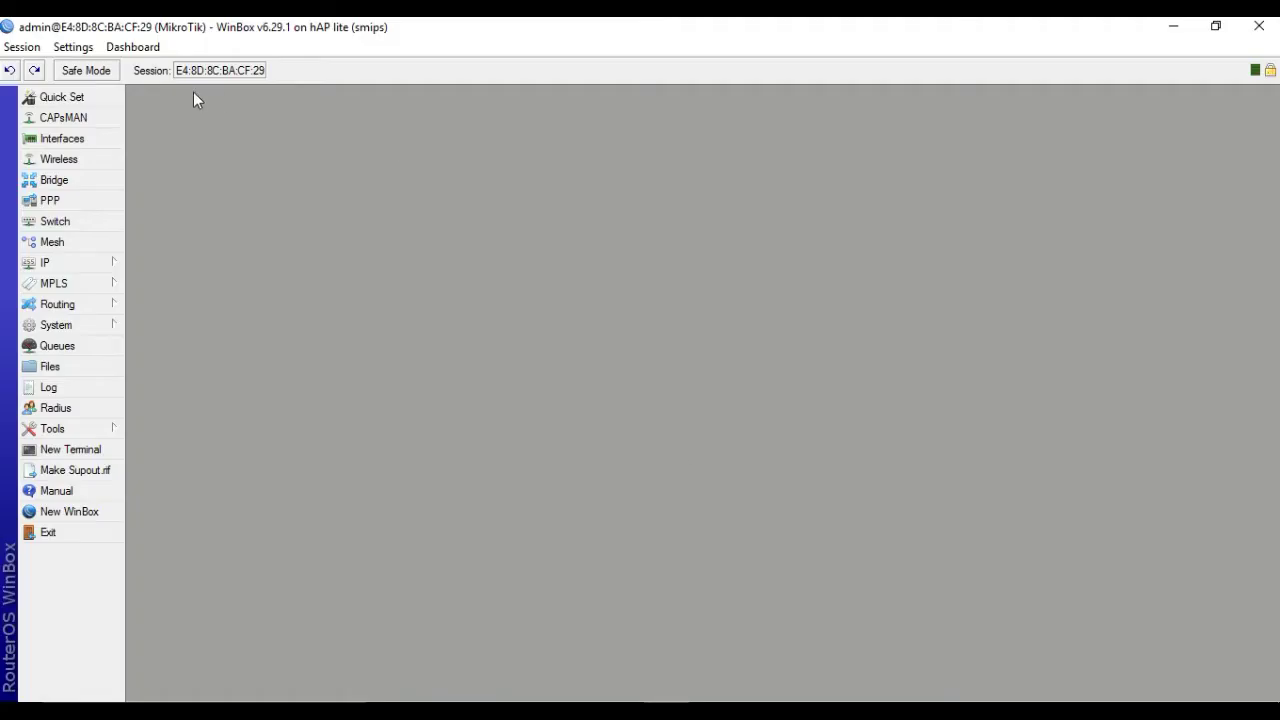
{"action": "left_click", "coordinate": [40, 266]}
{"action": "left_click", "coordinate": [160, 278]}
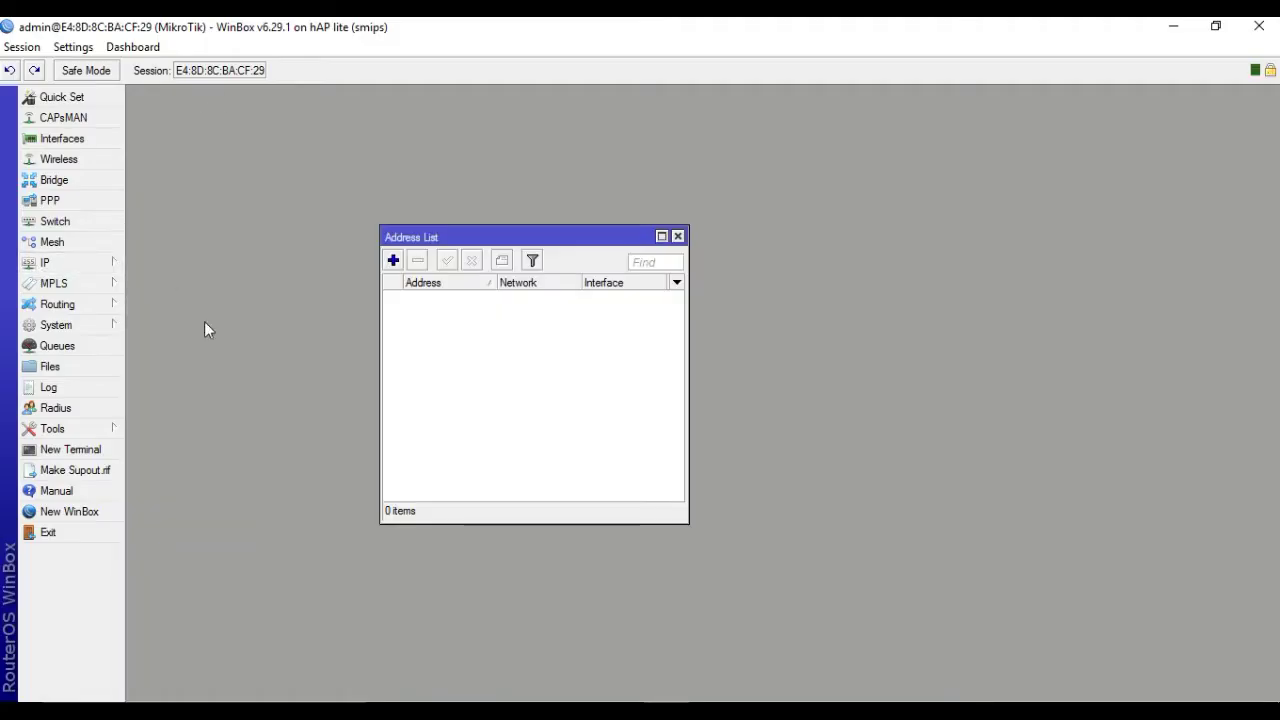
{"action": "left_click", "coordinate": [393, 261]}
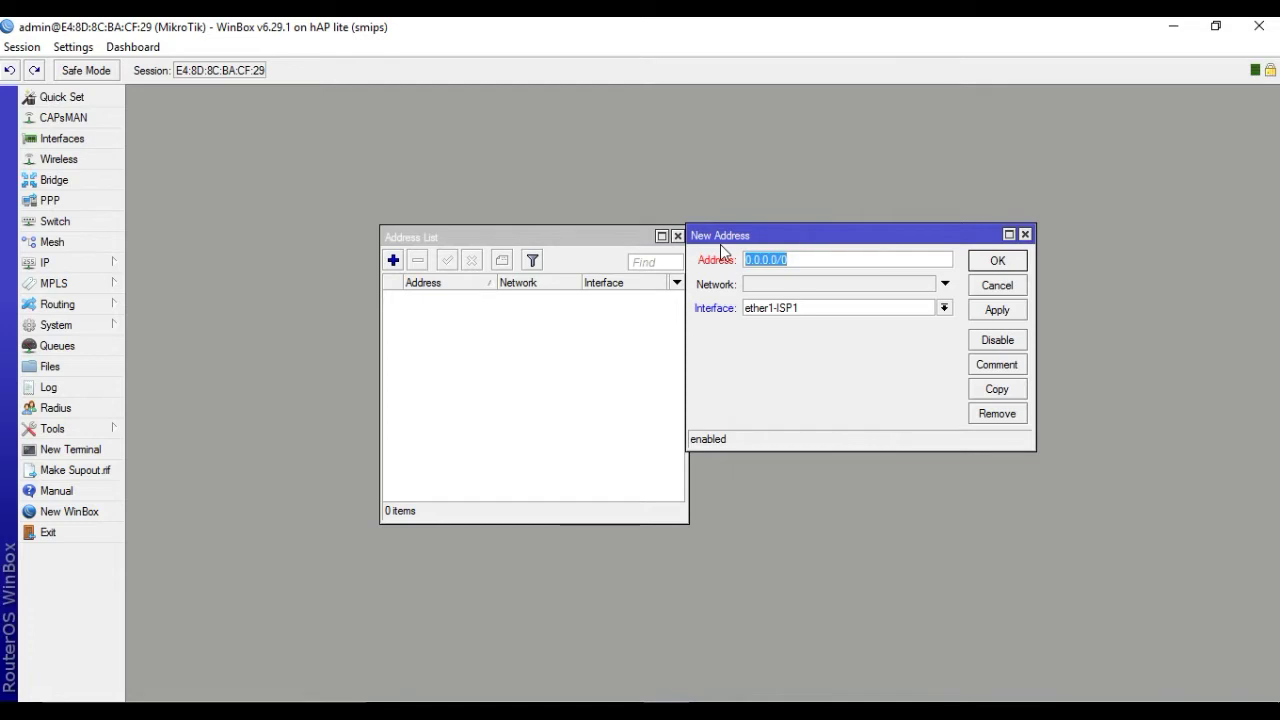
{"action": "type", "text": "104.10.1.2/24"}
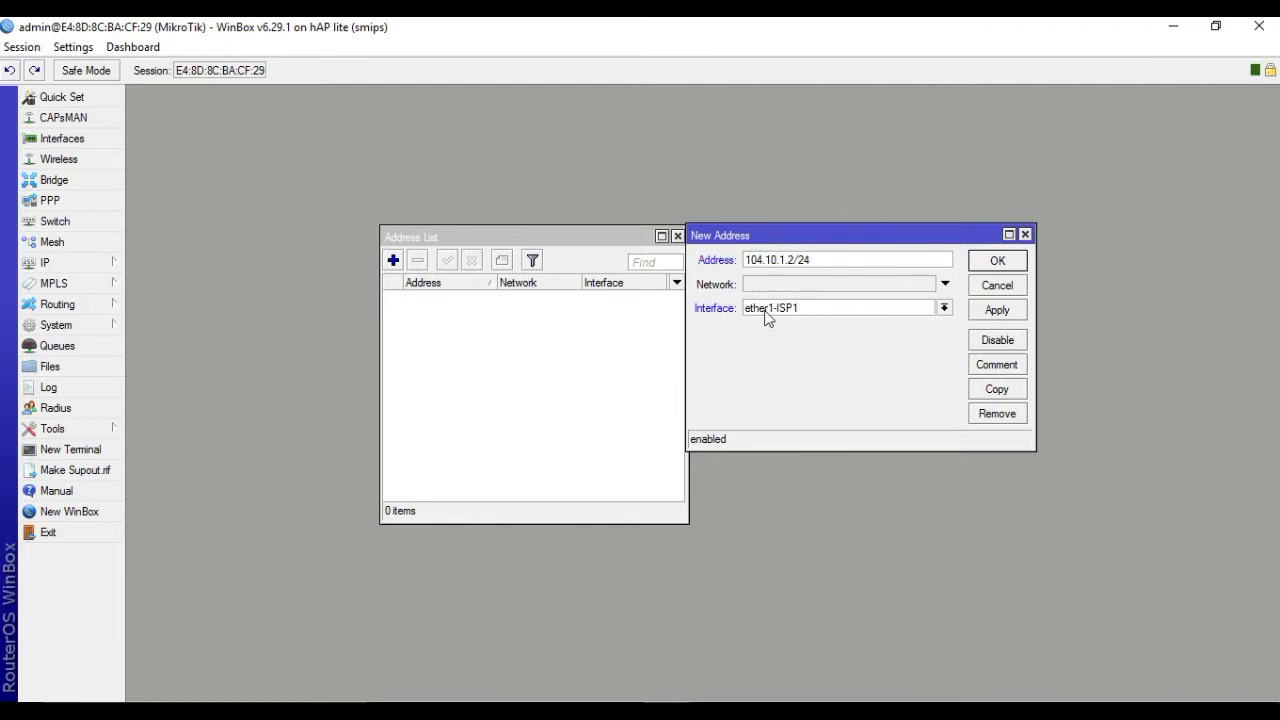
{"action": "left_click", "coordinate": [995, 312]}
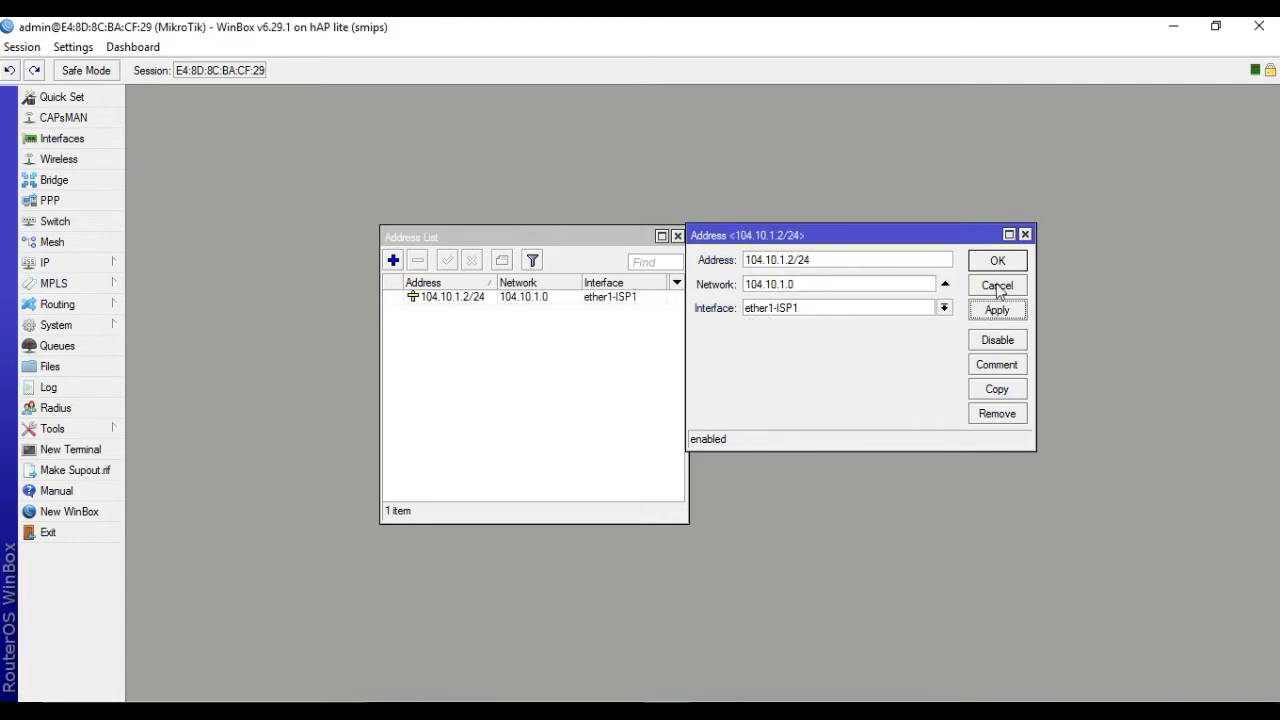
{"action": "left_click", "coordinate": [995, 264]}
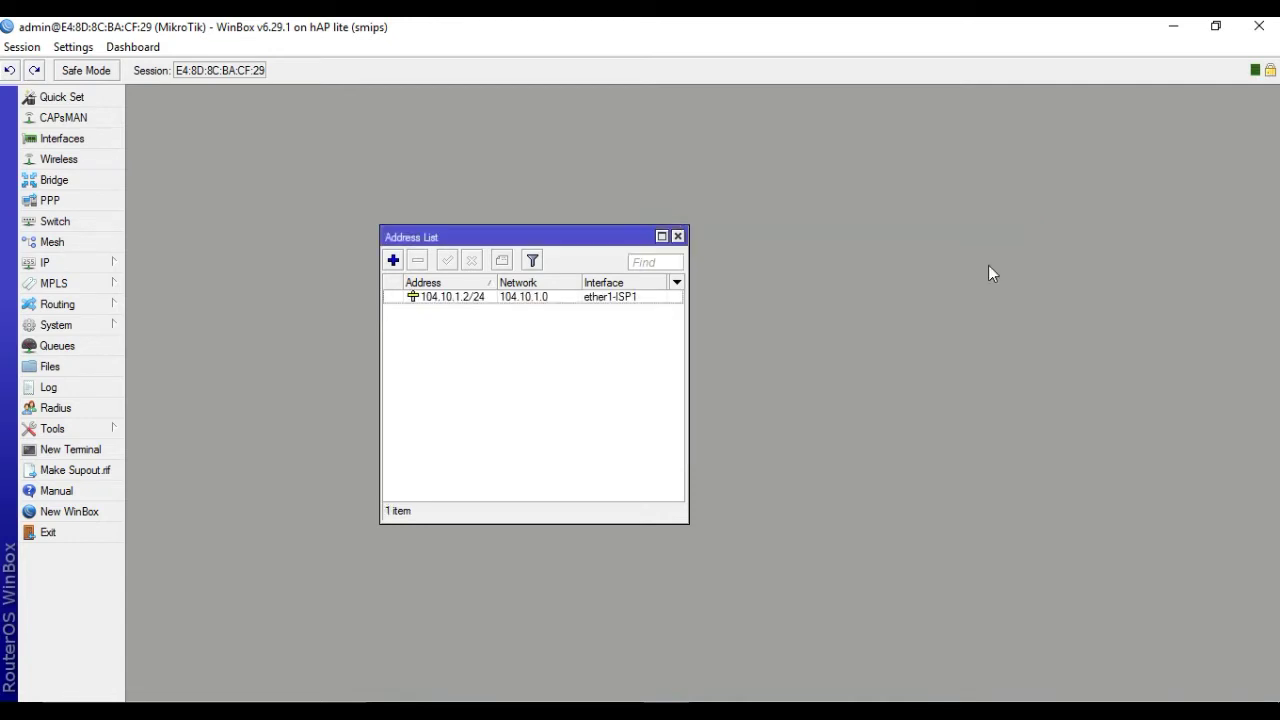
{"action": "left_click", "coordinate": [30, 264]}
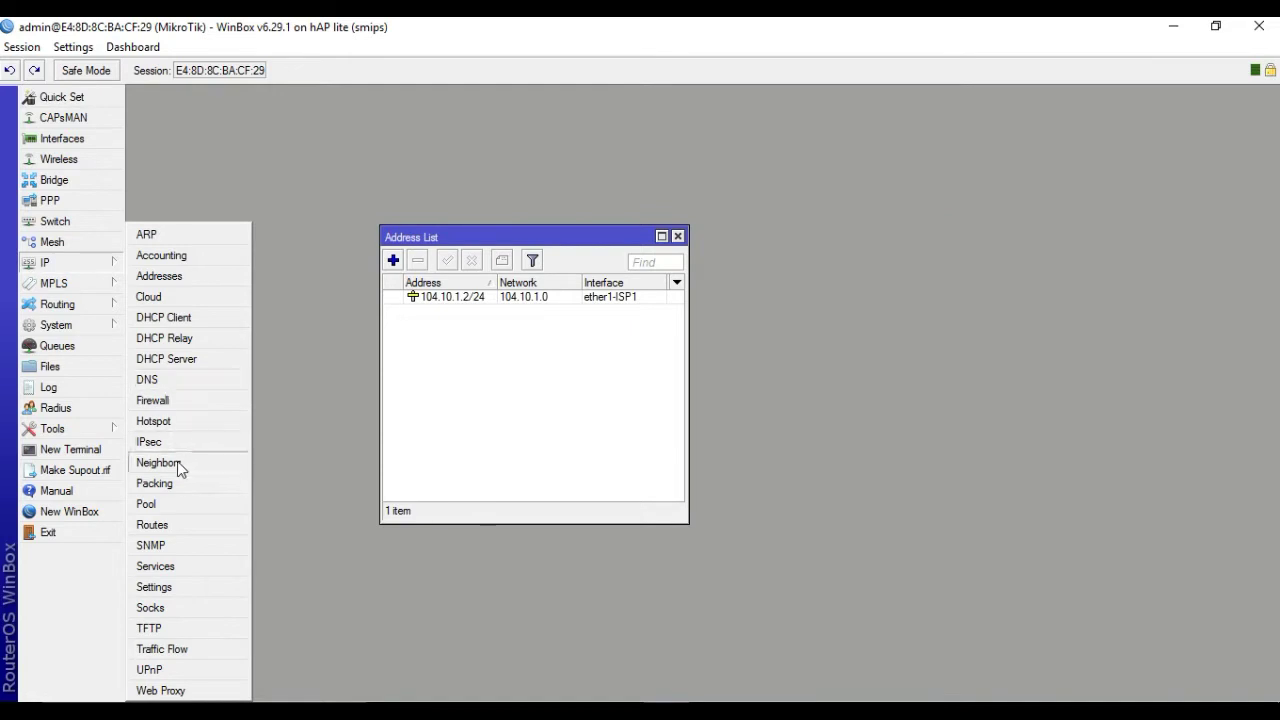
Step: Create a default route 0.0.0.0/0 via gateway 104.10.1.1 with distance 1
{"action": "left_click", "coordinate": [160, 525]}
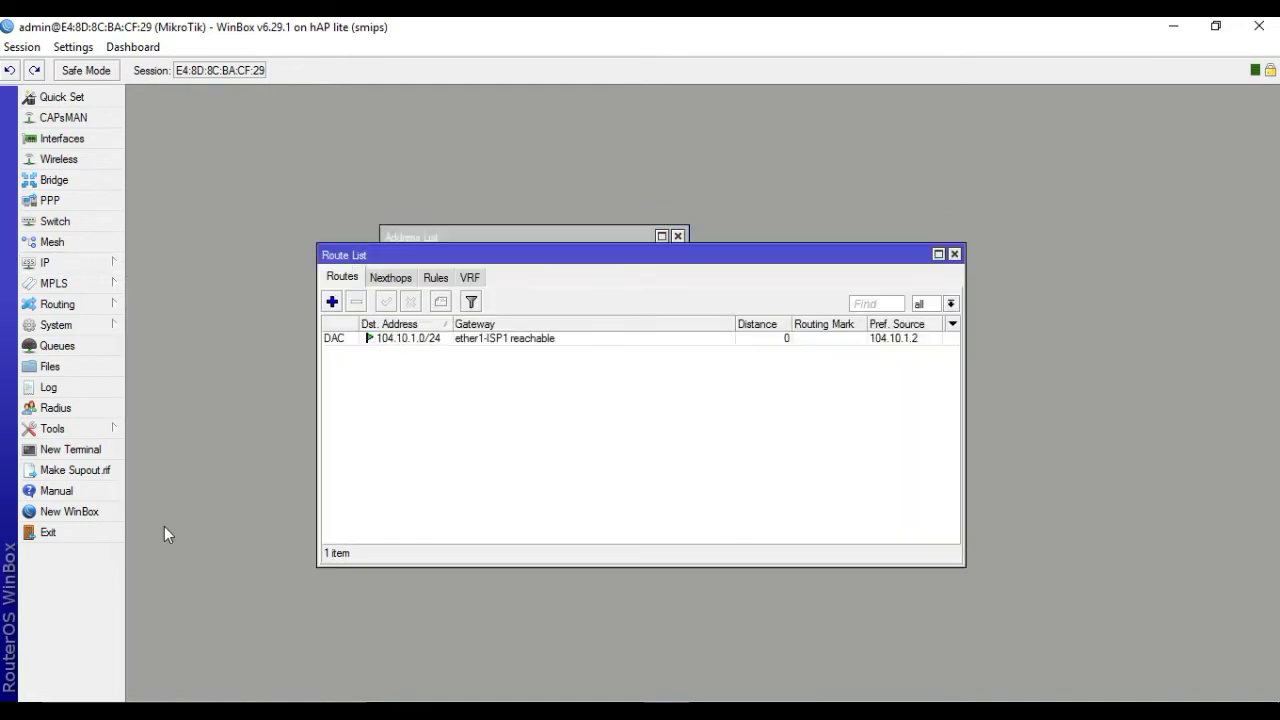
{"action": "left_click", "coordinate": [332, 301]}
{"action": "left_click", "coordinate": [508, 300]}
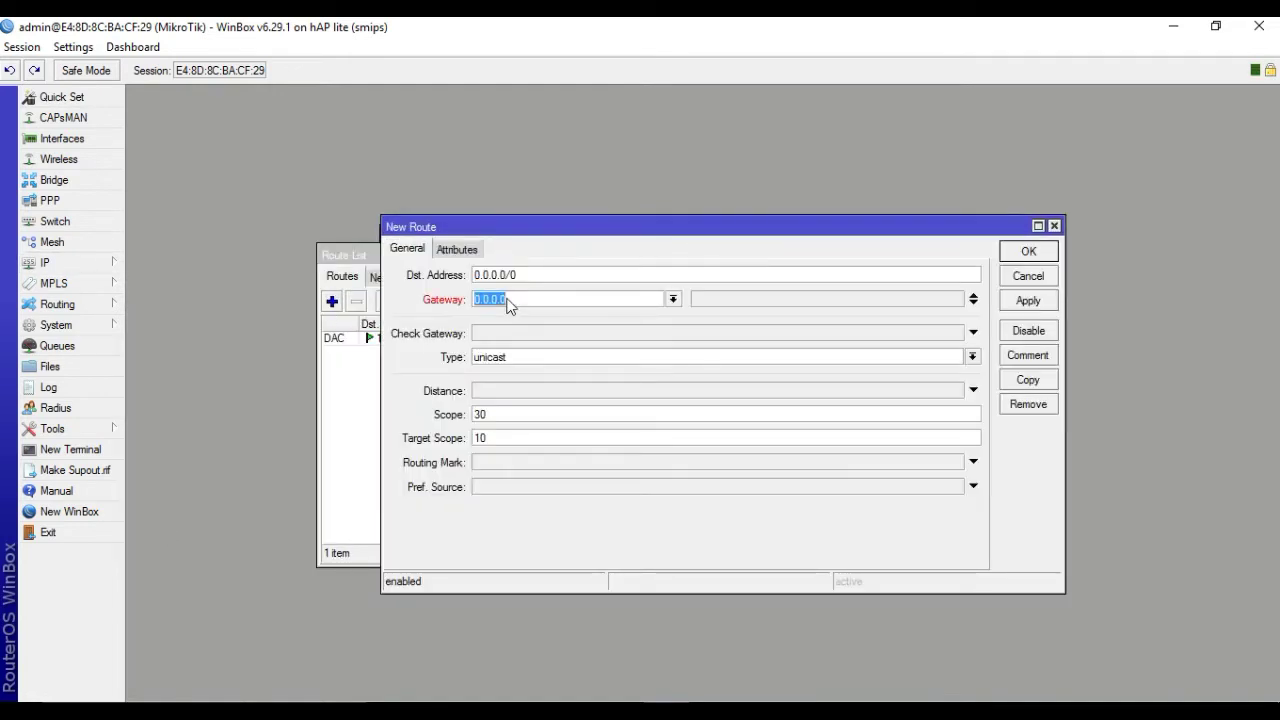
{"action": "type", "text": "104"}
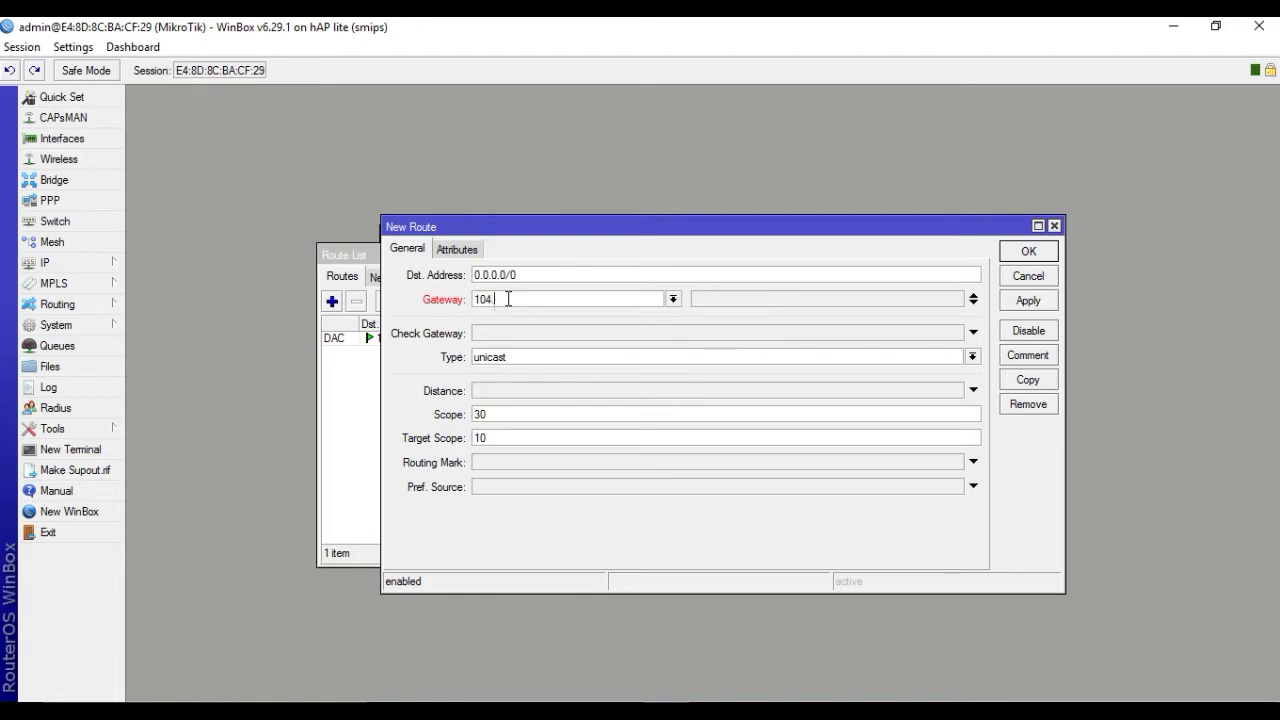
{"action": "type", "text": ".10.1.1"}
{"action": "left_click", "coordinate": [501, 394]}
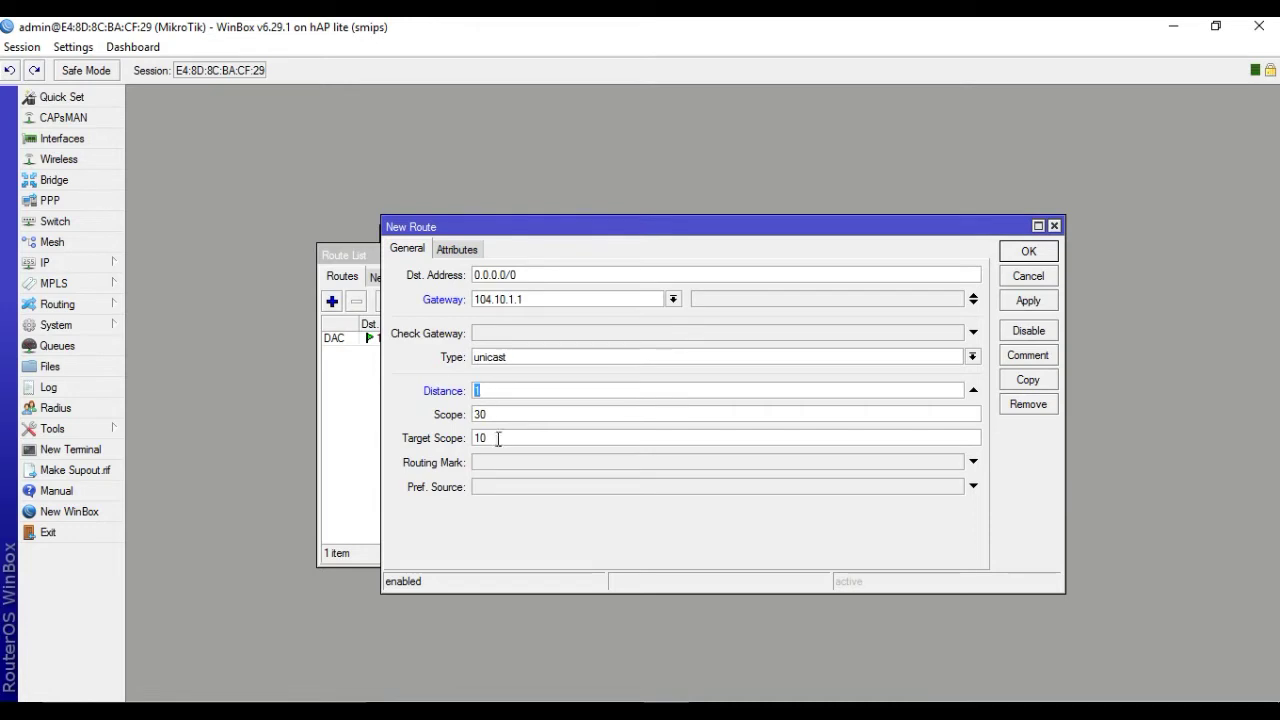
{"action": "left_click", "coordinate": [1027, 303]}
{"action": "left_click", "coordinate": [1027, 252]}
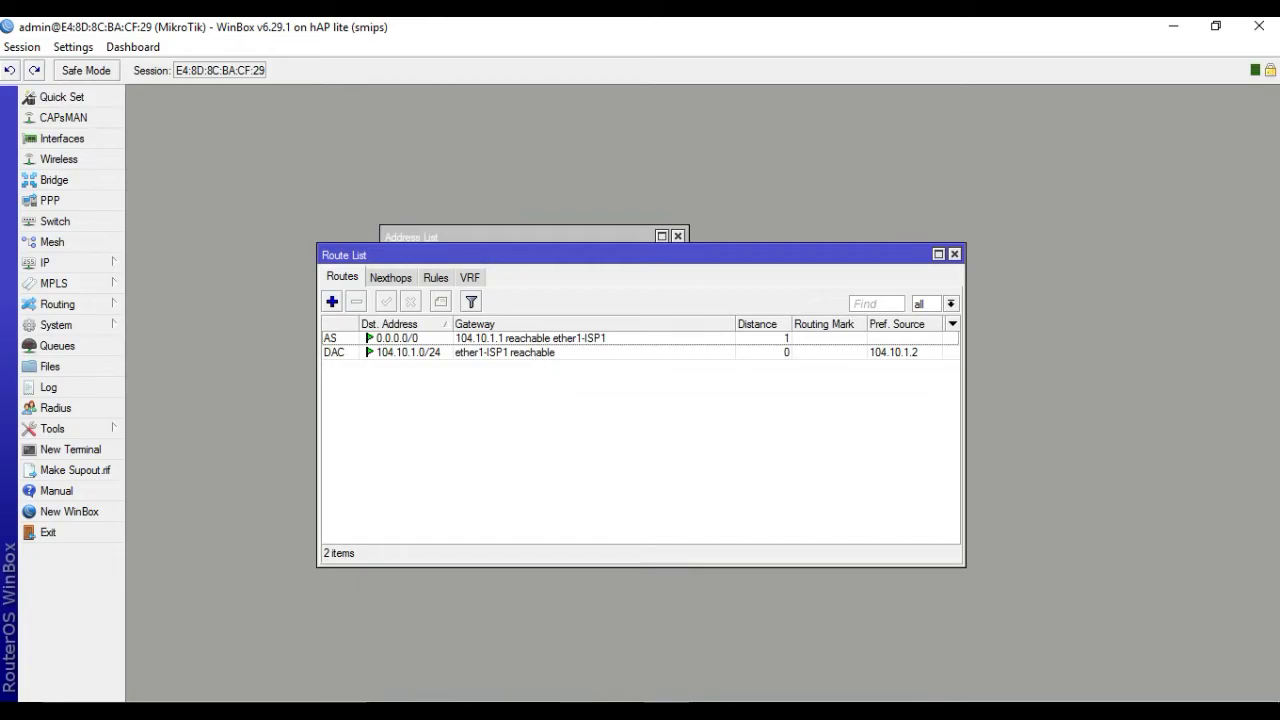
{"action": "key", "text": "alt+Tab"}
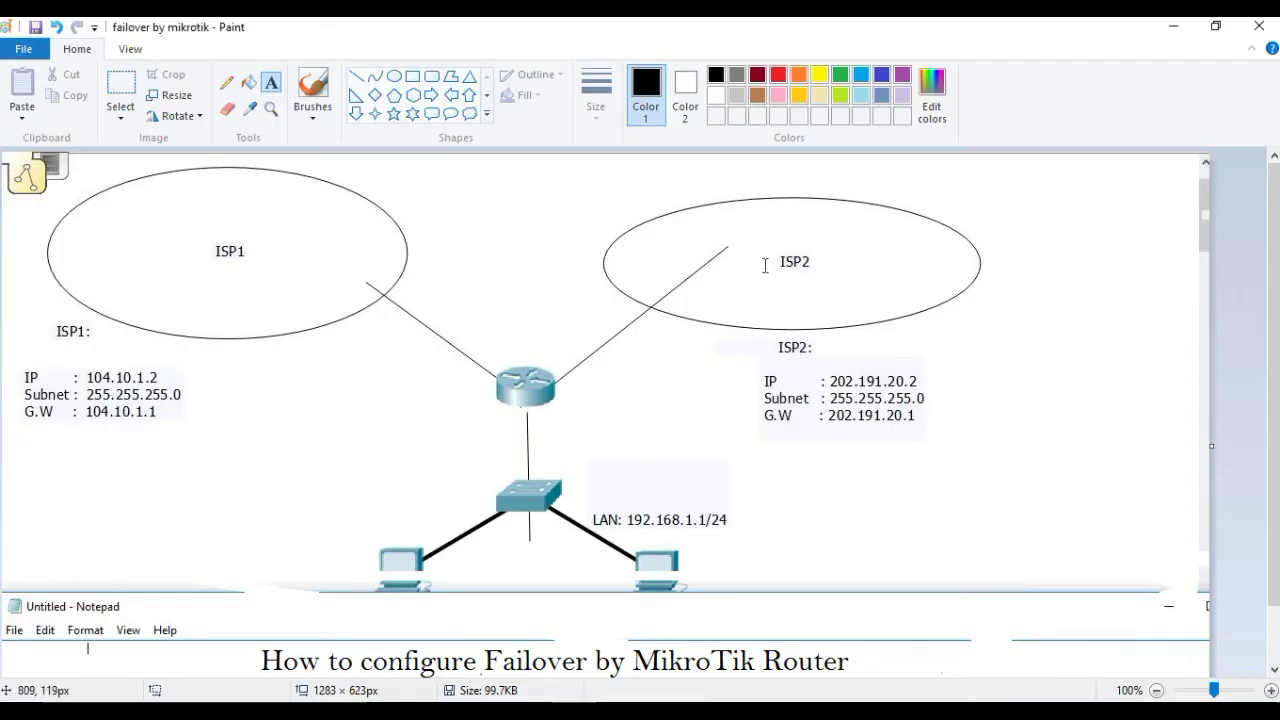
Step: Add the address 202.191.20.2/24 and assign it to interface ether2-ISP2
{"action": "key", "text": "alt+Tab"}
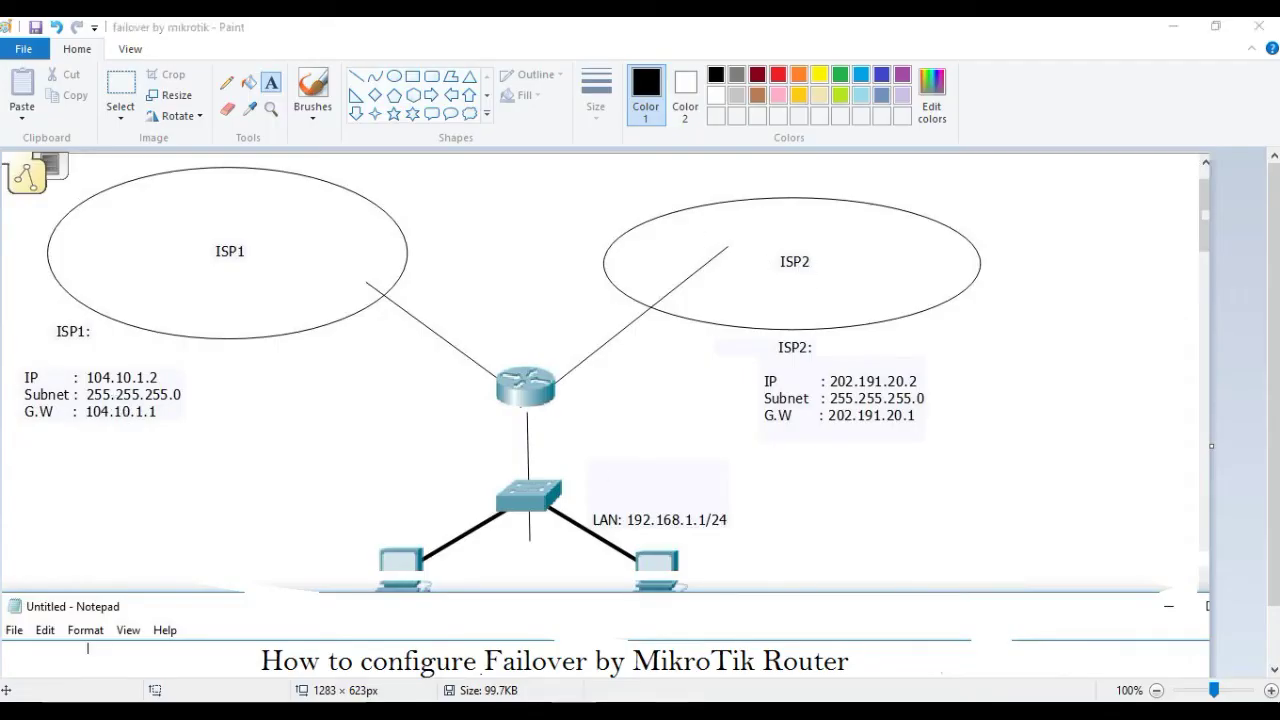
{"action": "left_click", "coordinate": [63, 263]}
{"action": "left_click", "coordinate": [186, 274]}
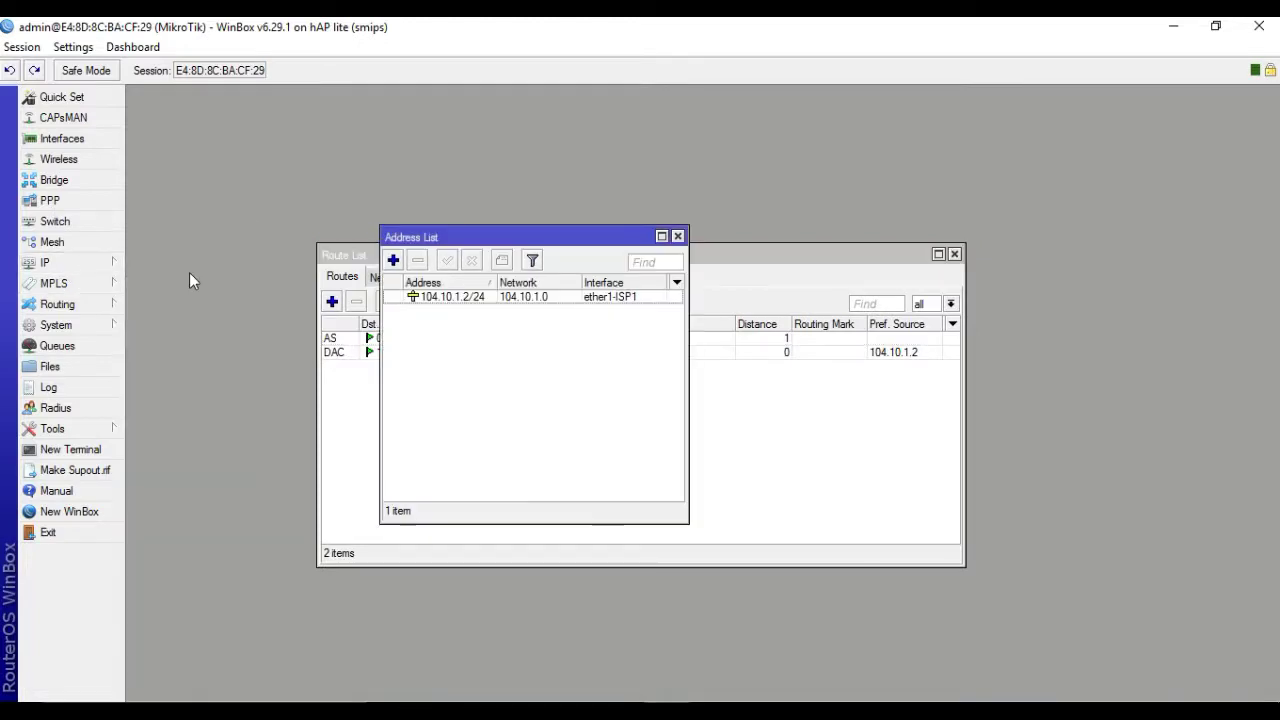
{"action": "left_click", "coordinate": [393, 260]}
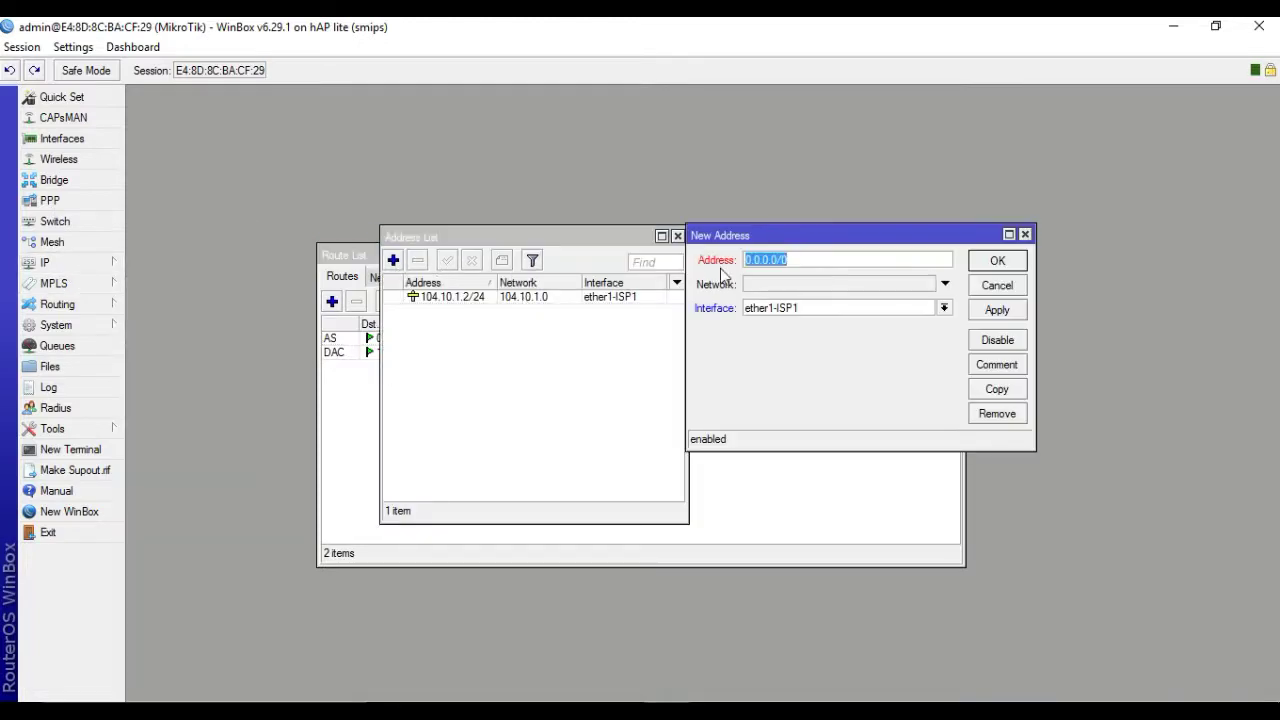
{"action": "type", "text": "202.191."}
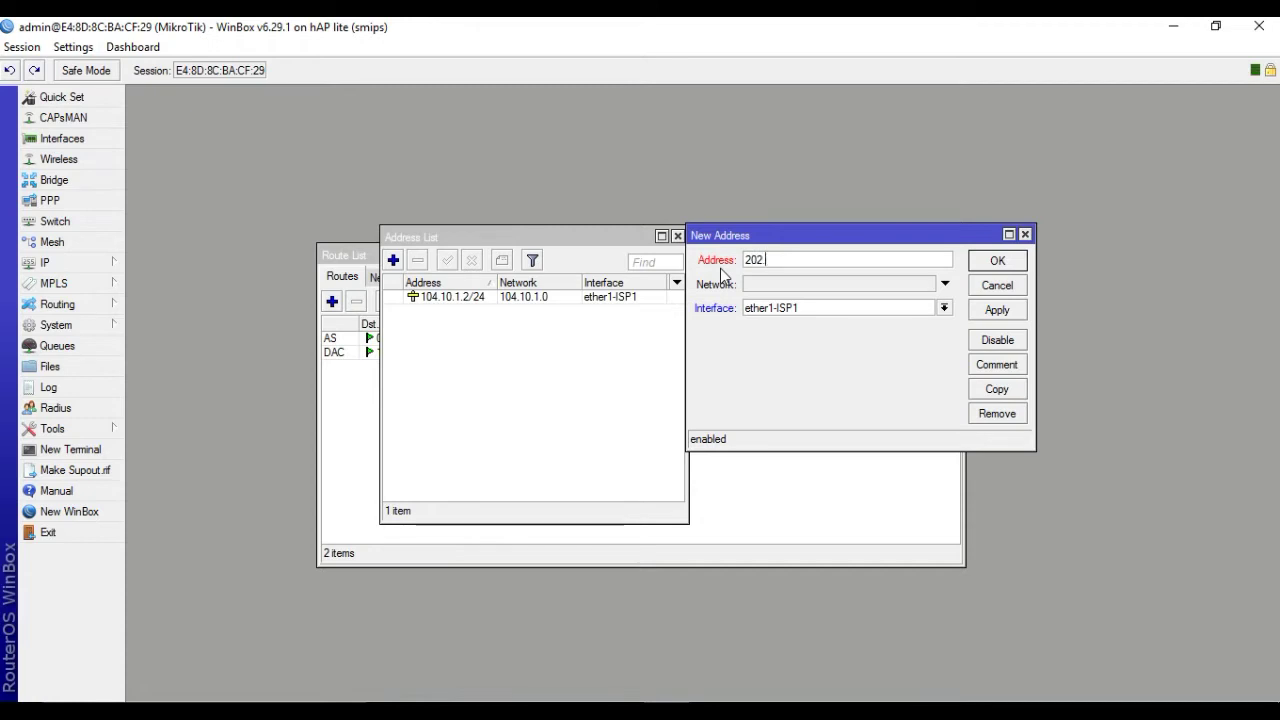
{"action": "type", "text": "20.2"}
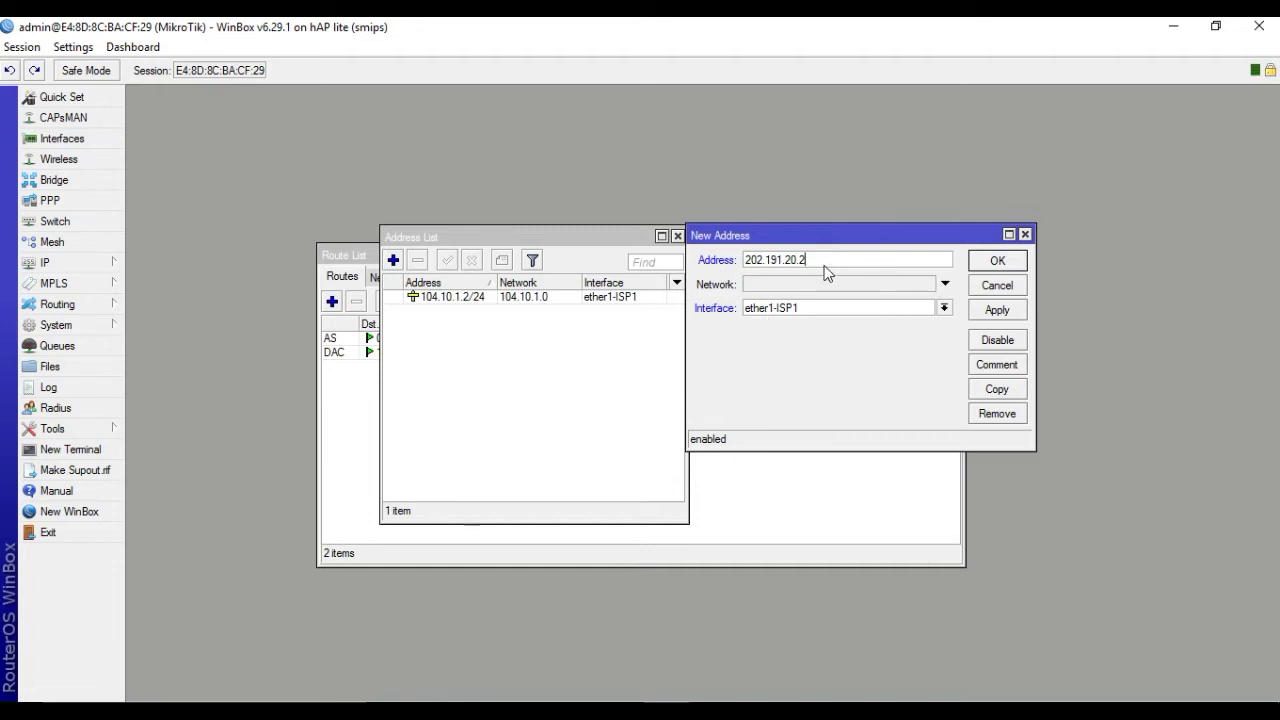
{"action": "type", "text": "/24"}
{"action": "left_click", "coordinate": [826, 306]}
{"action": "left_click", "coordinate": [800, 335]}
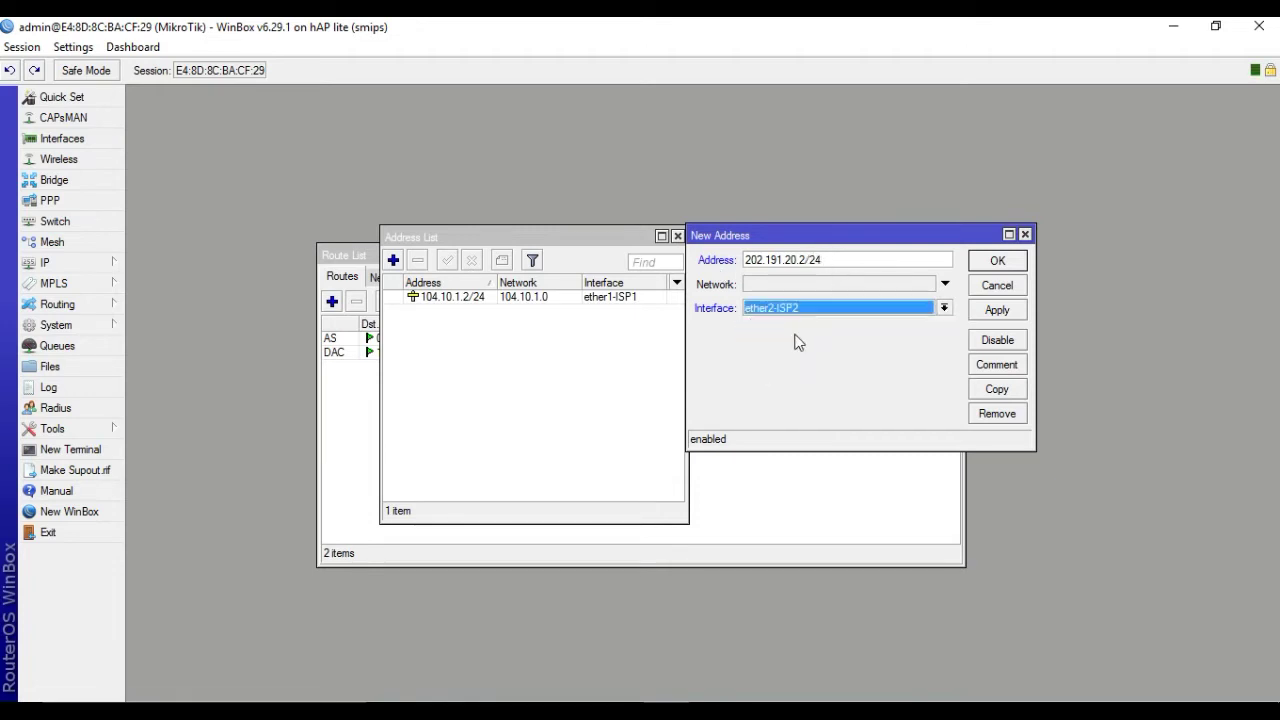
{"action": "left_click", "coordinate": [997, 310]}
Step: Create a backup default route via gateway 202.191.20.1 with distance 2
{"action": "left_click", "coordinate": [997, 261]}
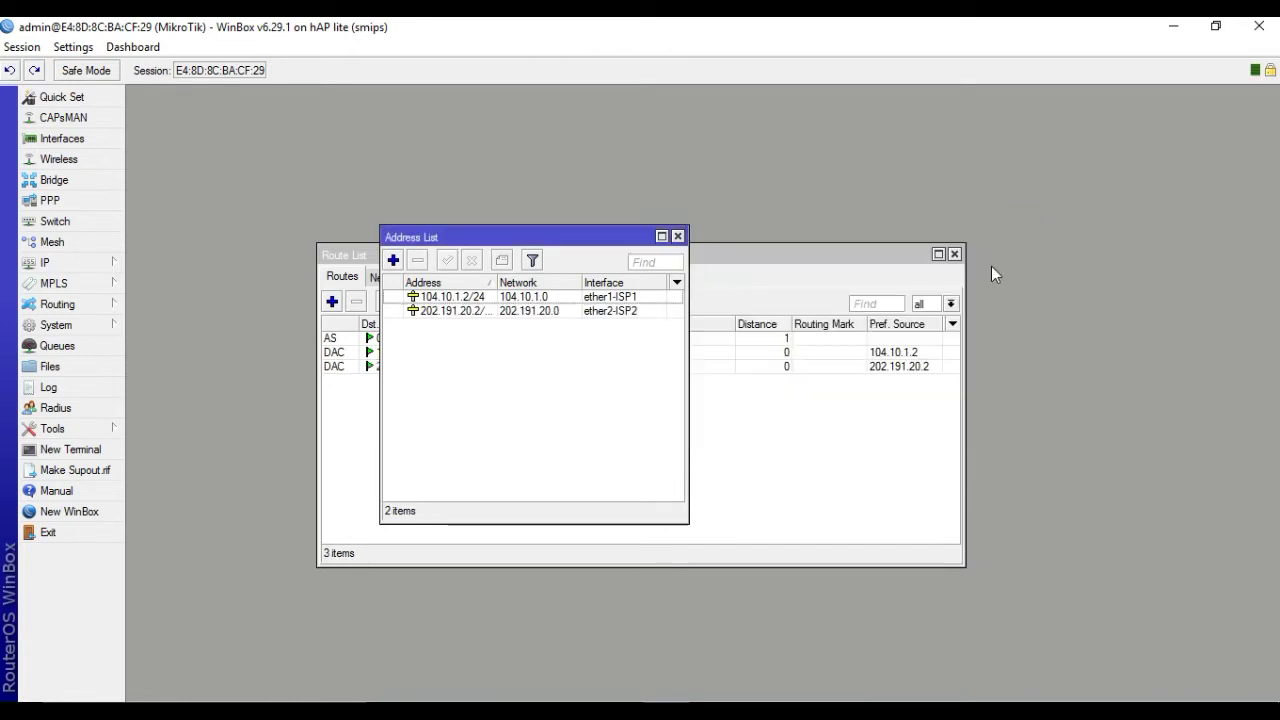
{"action": "left_click", "coordinate": [45, 262]}
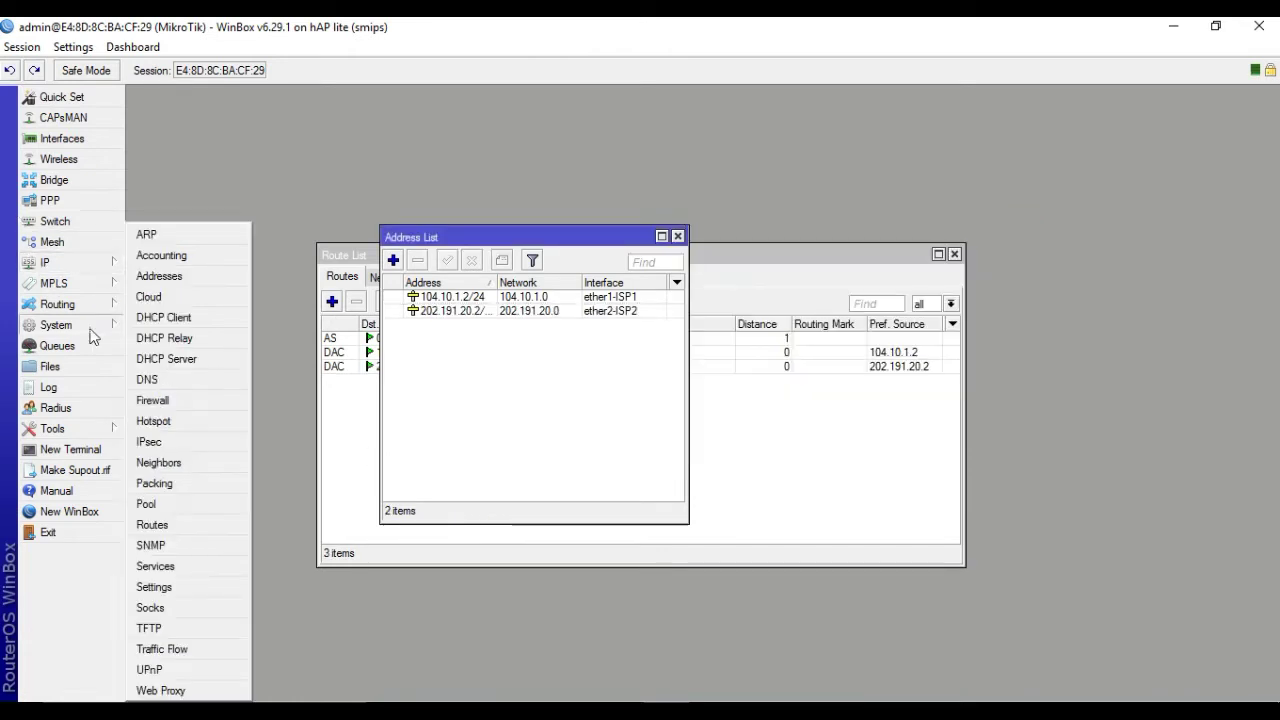
{"action": "left_click", "coordinate": [161, 526]}
{"action": "left_click", "coordinate": [332, 301]}
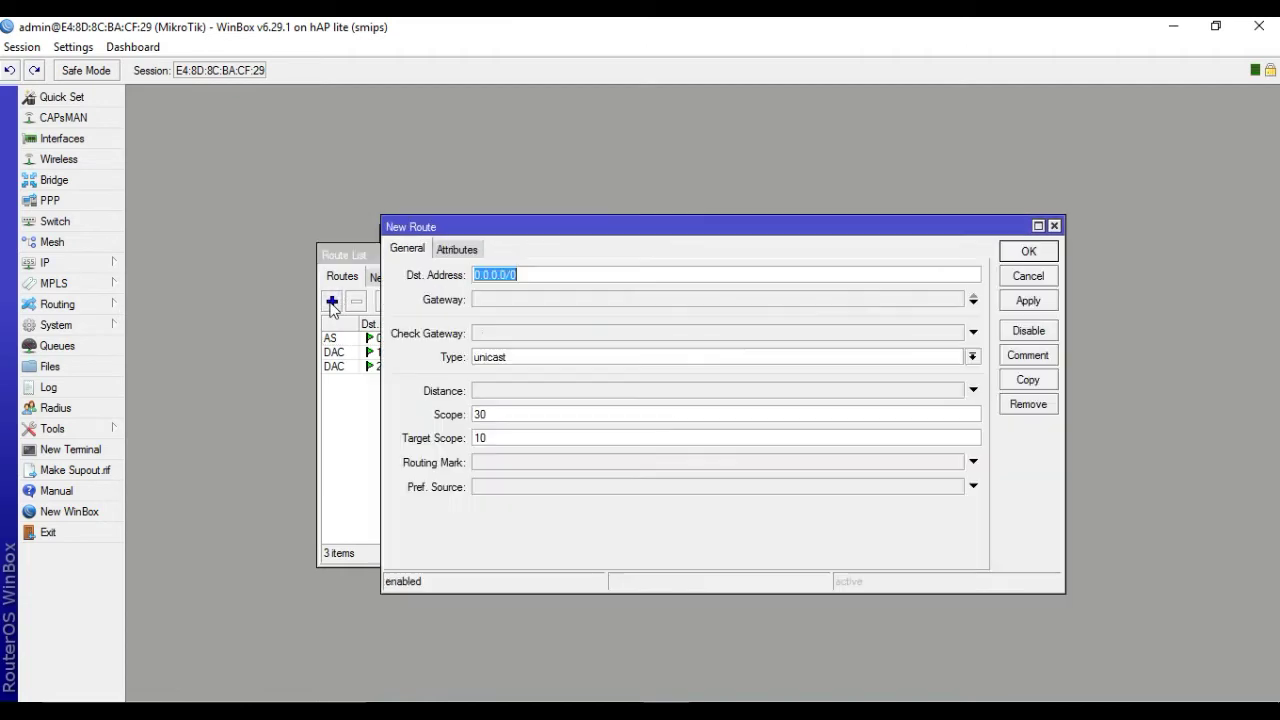
{"action": "left_click", "coordinate": [468, 297]}
{"action": "type", "text": "202"}
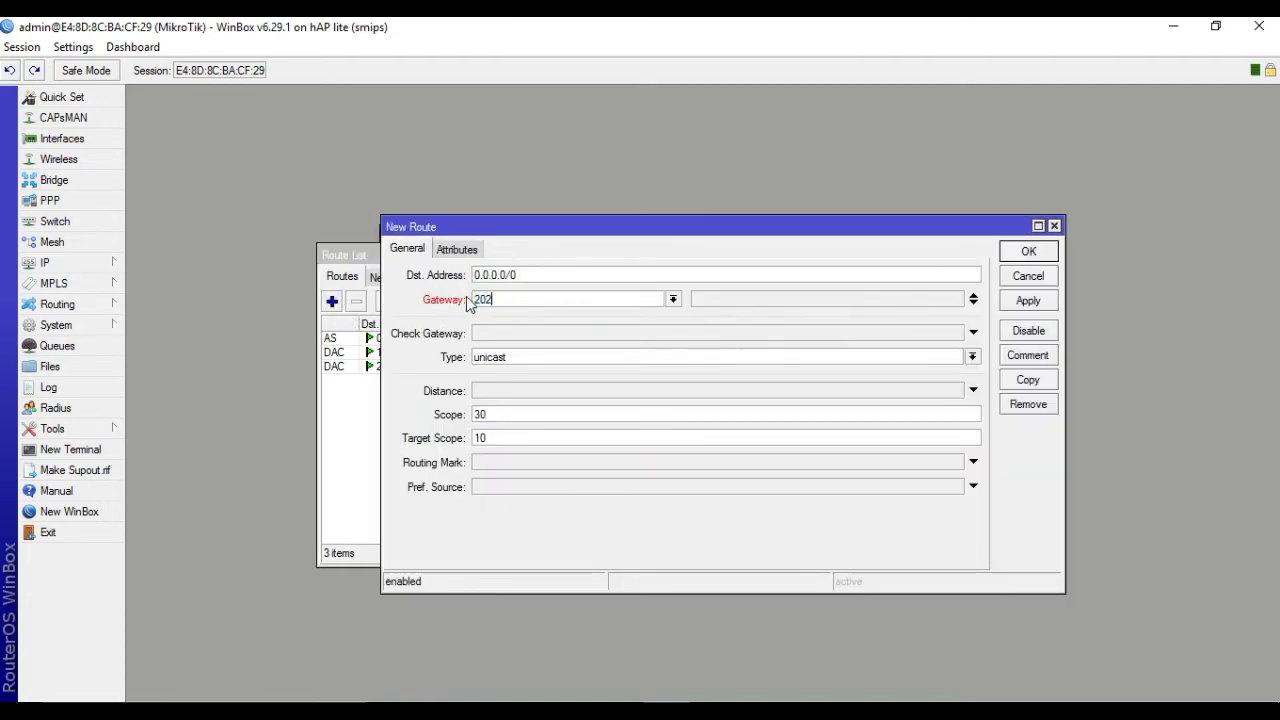
{"action": "type", "text": ".191.20.1"}
{"action": "left_click", "coordinate": [476, 390]}
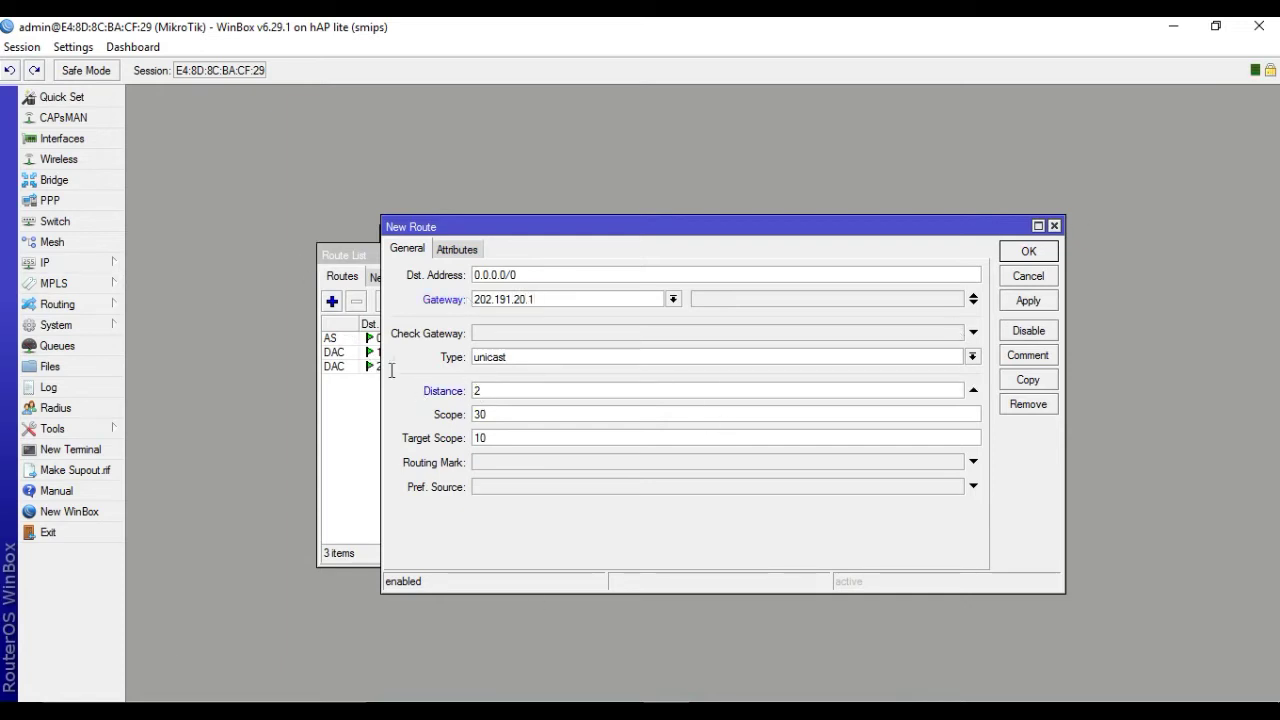
{"action": "left_click", "coordinate": [1031, 302]}
{"action": "left_click", "coordinate": [1034, 254]}
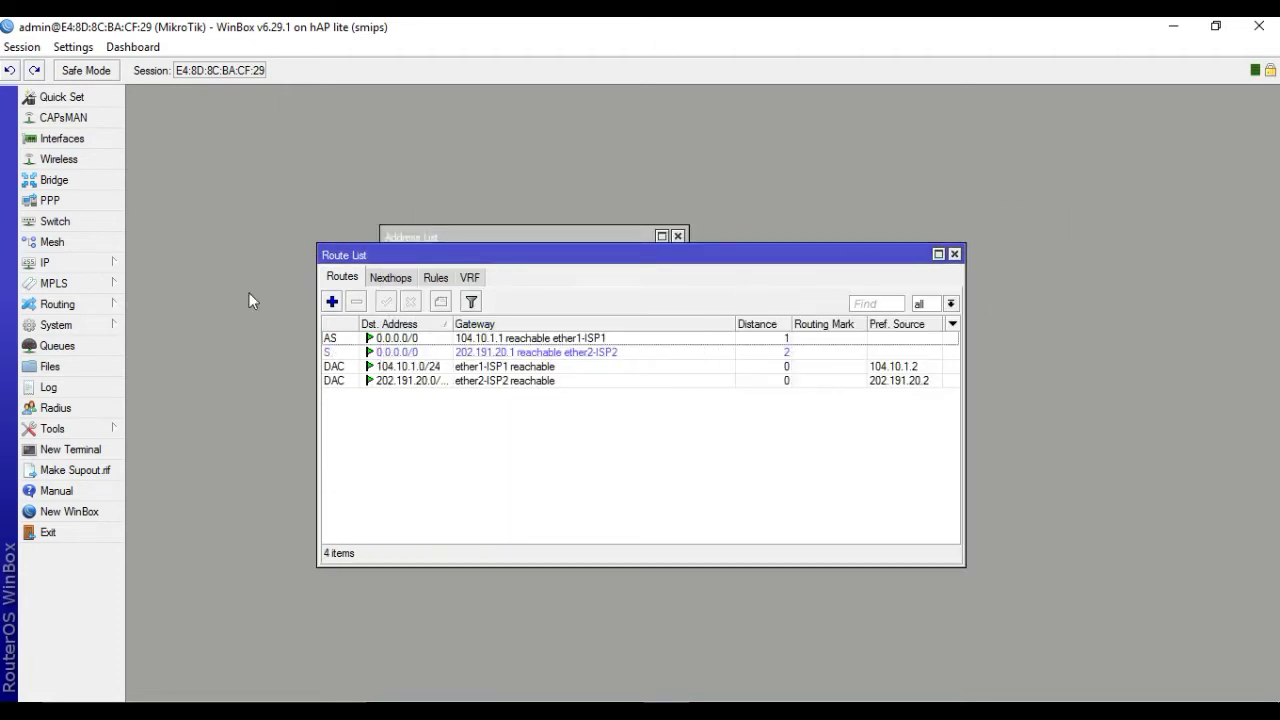
Step: Replace the empty DNS server 0.0.0.0 with 8.8.8.8 and save the DNS settings
{"action": "left_click", "coordinate": [55, 263]}
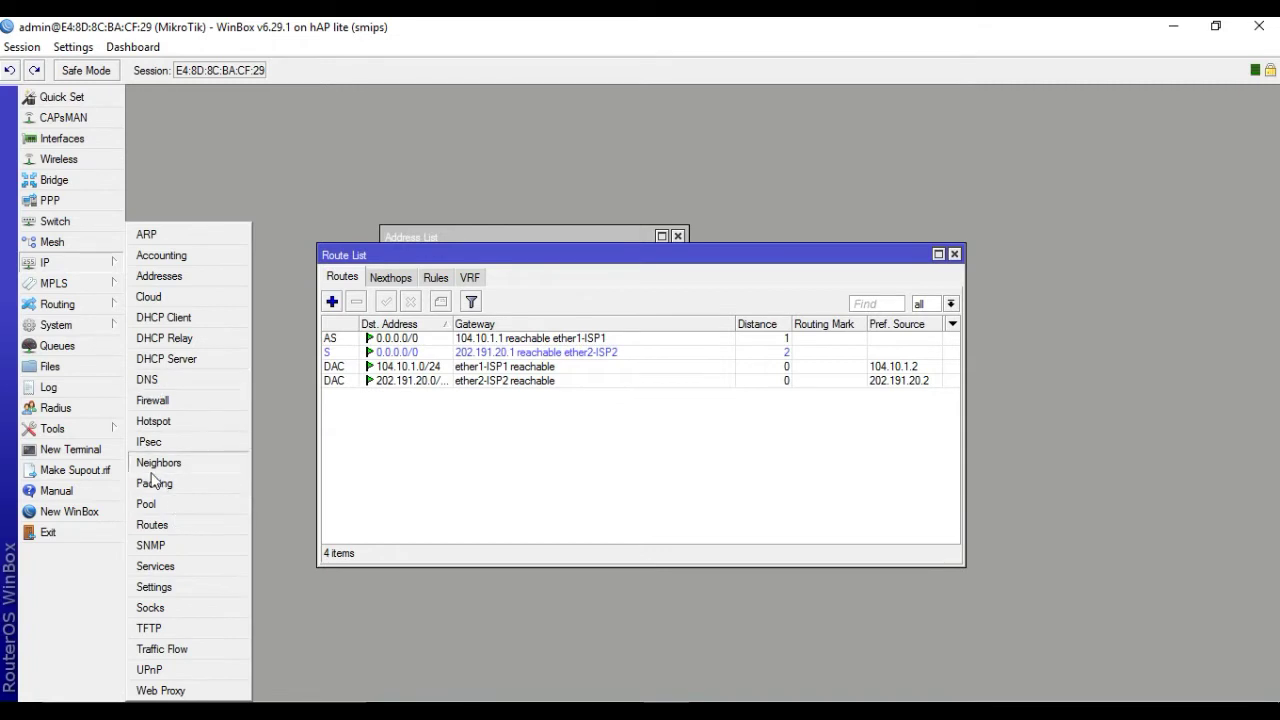
{"action": "left_click", "coordinate": [150, 384]}
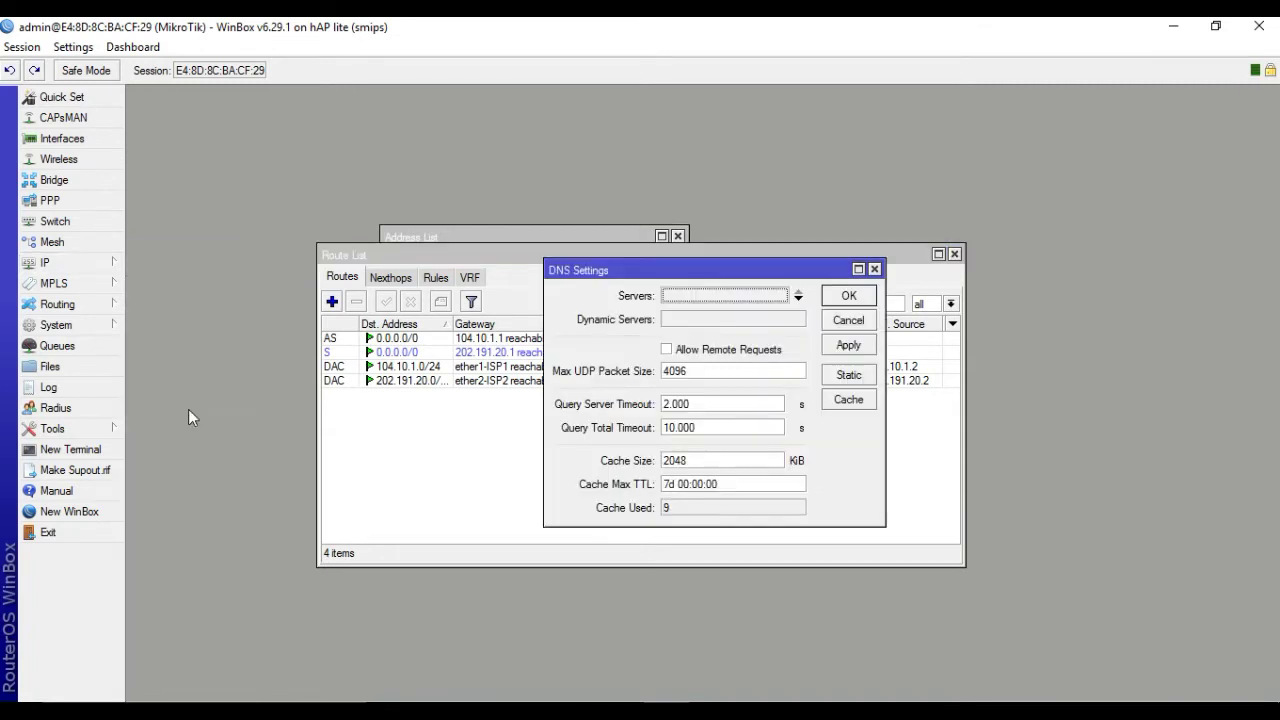
{"action": "left_click", "coordinate": [731, 296]}
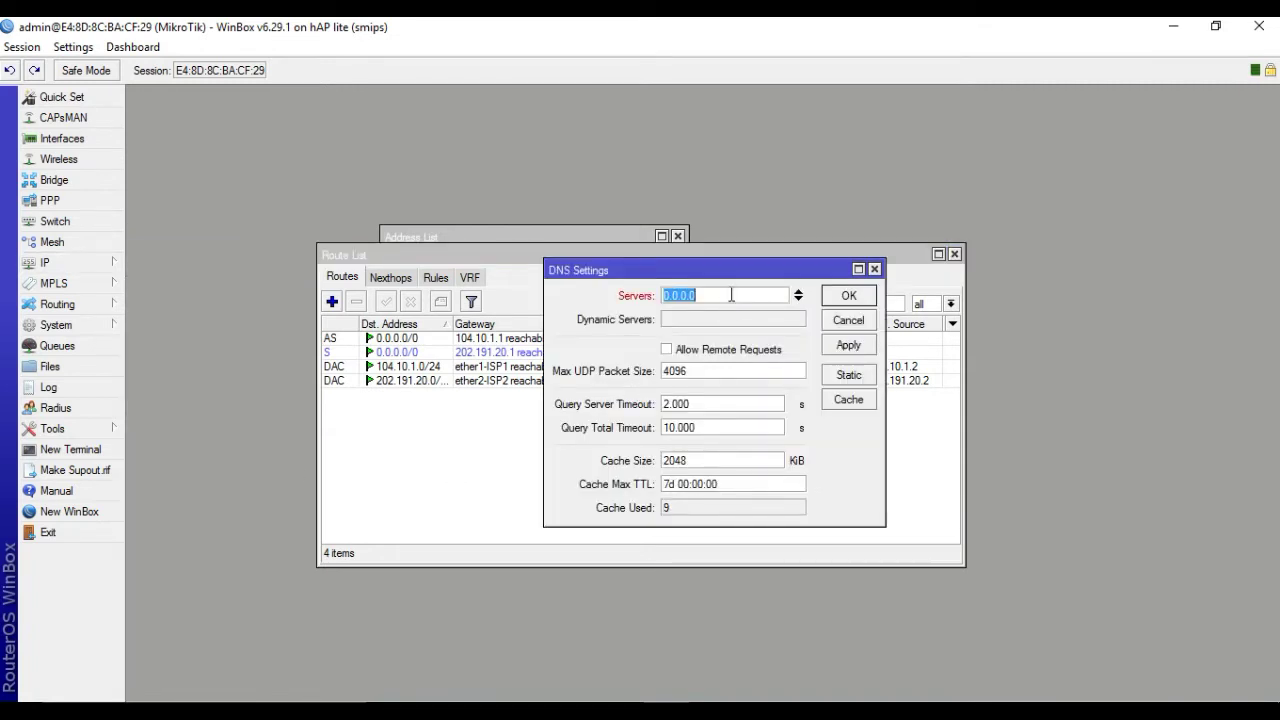
{"action": "type", "text": "8.8.8.8"}
{"action": "left_click", "coordinate": [848, 295]}
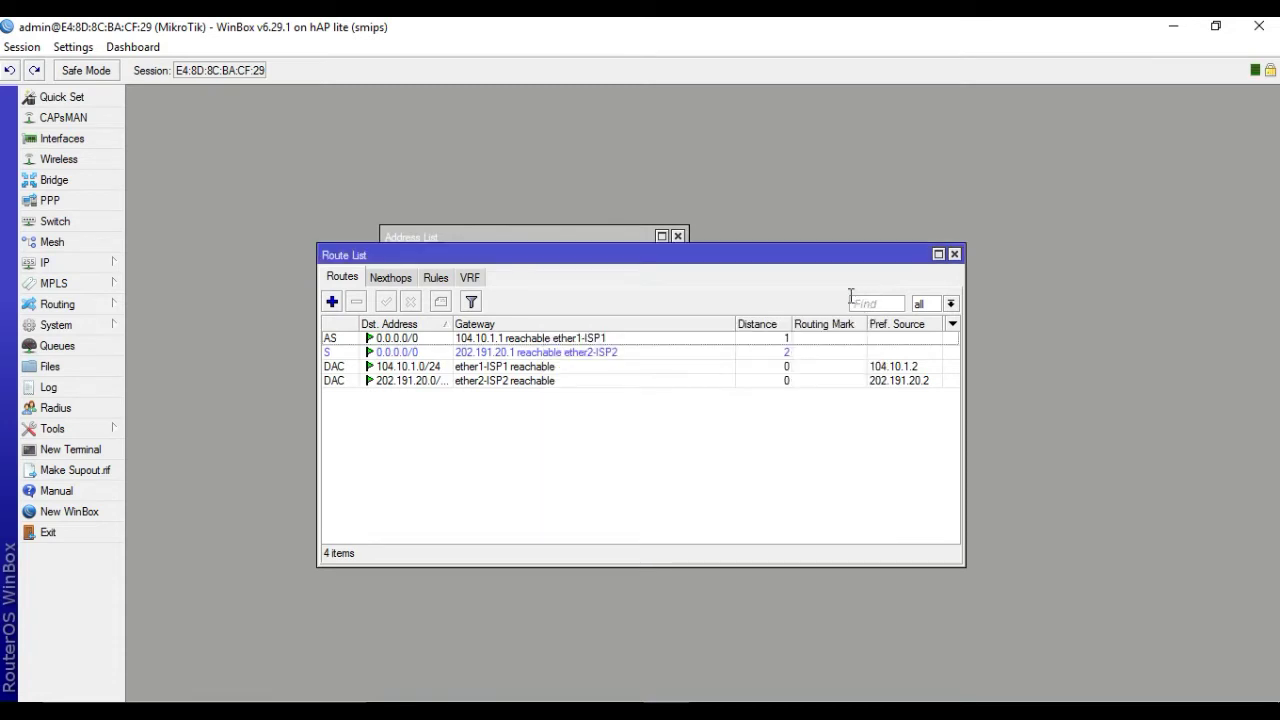
{"action": "left_click", "coordinate": [44, 263]}
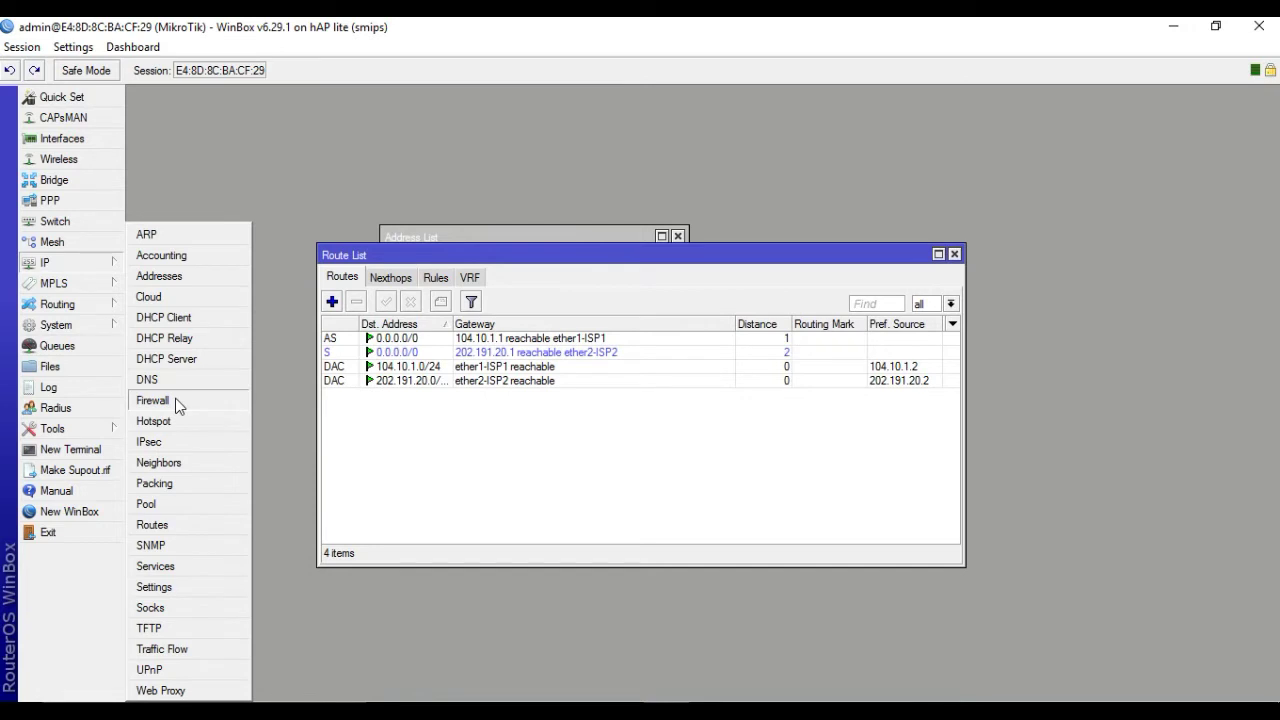
Step: Add the LAN address 192.168.1.1/24 on interface ether3-LAN
{"action": "left_click", "coordinate": [160, 276]}
{"action": "left_click", "coordinate": [393, 260]}
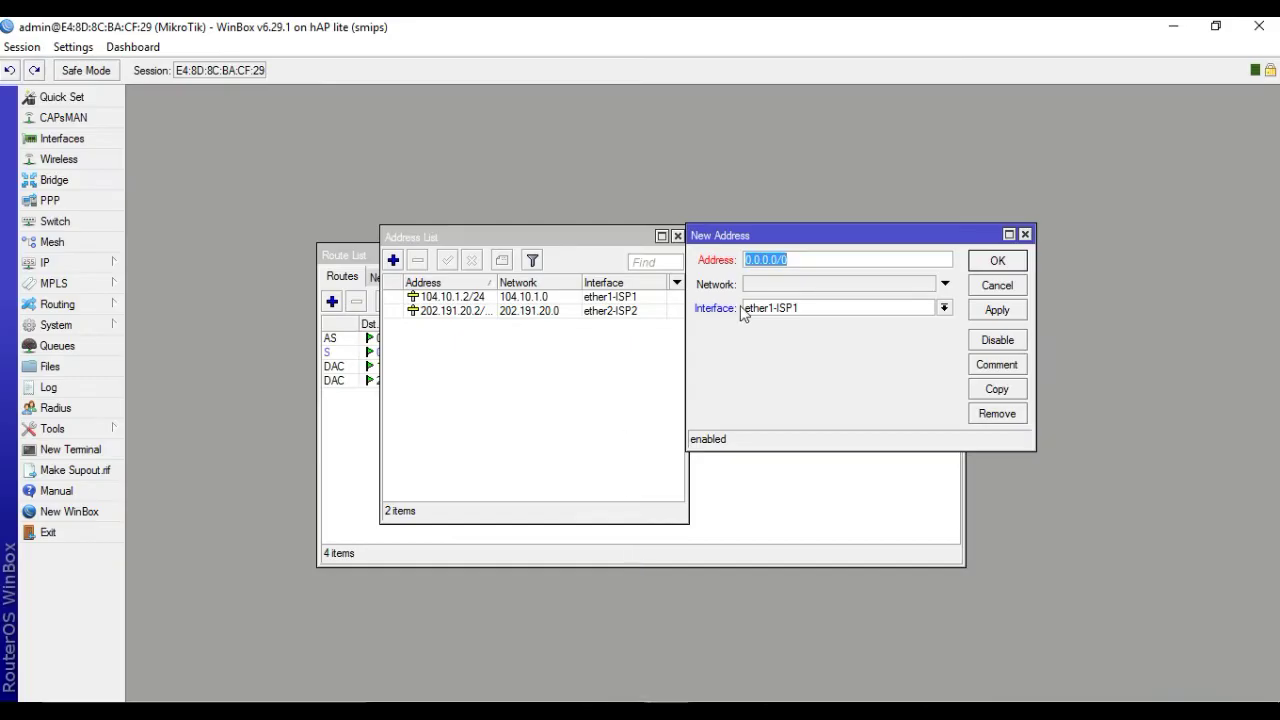
{"action": "type", "text": "192.168.1.1/24"}
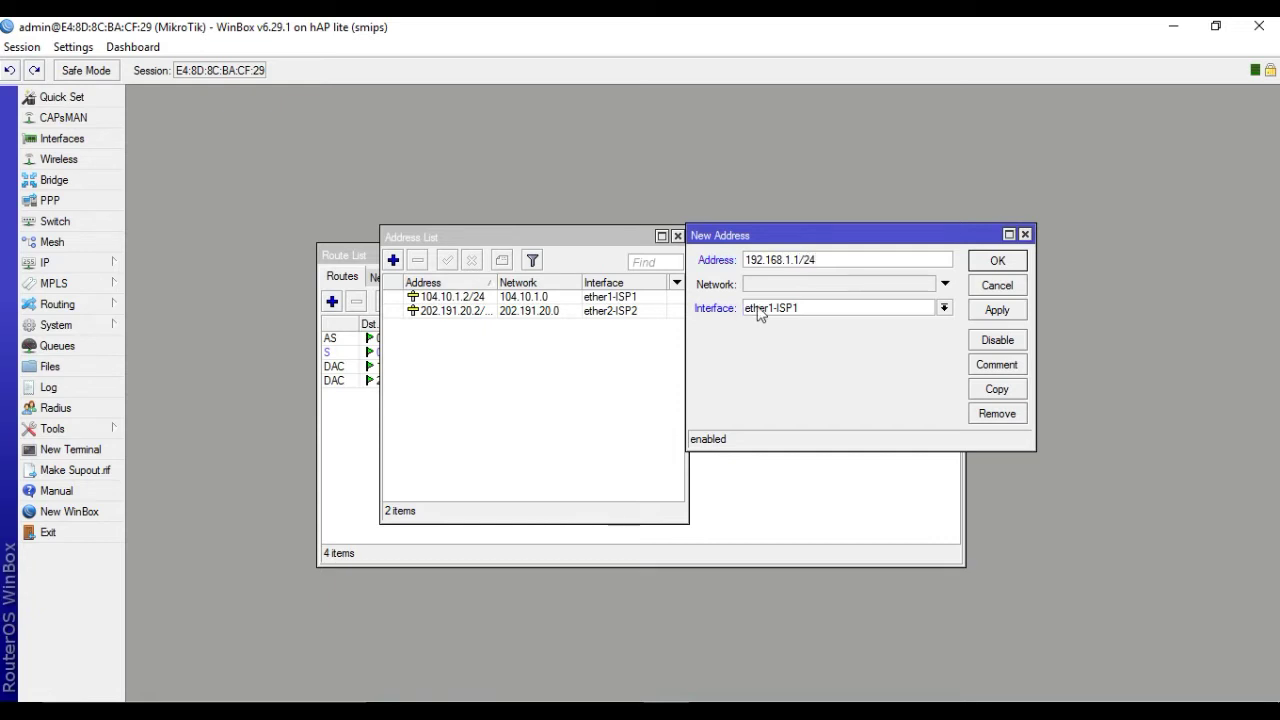
{"action": "left_click", "coordinate": [770, 310]}
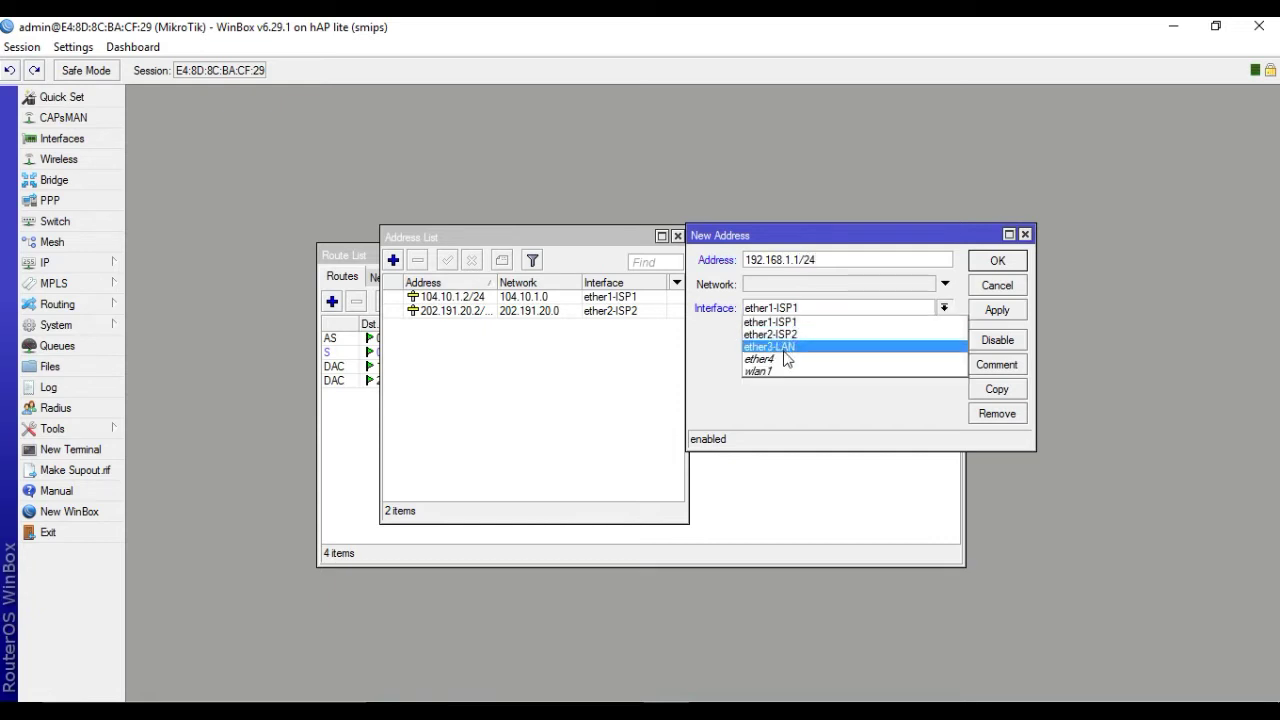
{"action": "left_click", "coordinate": [785, 347]}
{"action": "left_click", "coordinate": [997, 310]}
{"action": "left_click", "coordinate": [997, 261]}
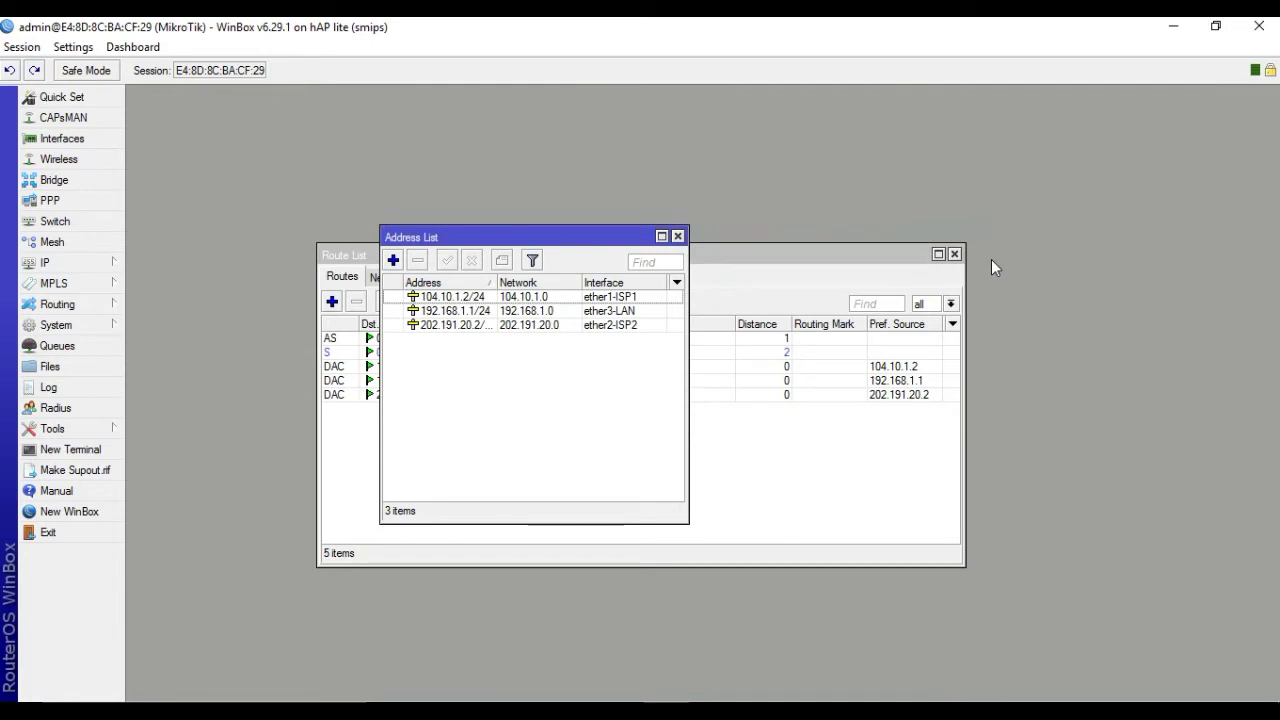
{"action": "left_click", "coordinate": [53, 262]}
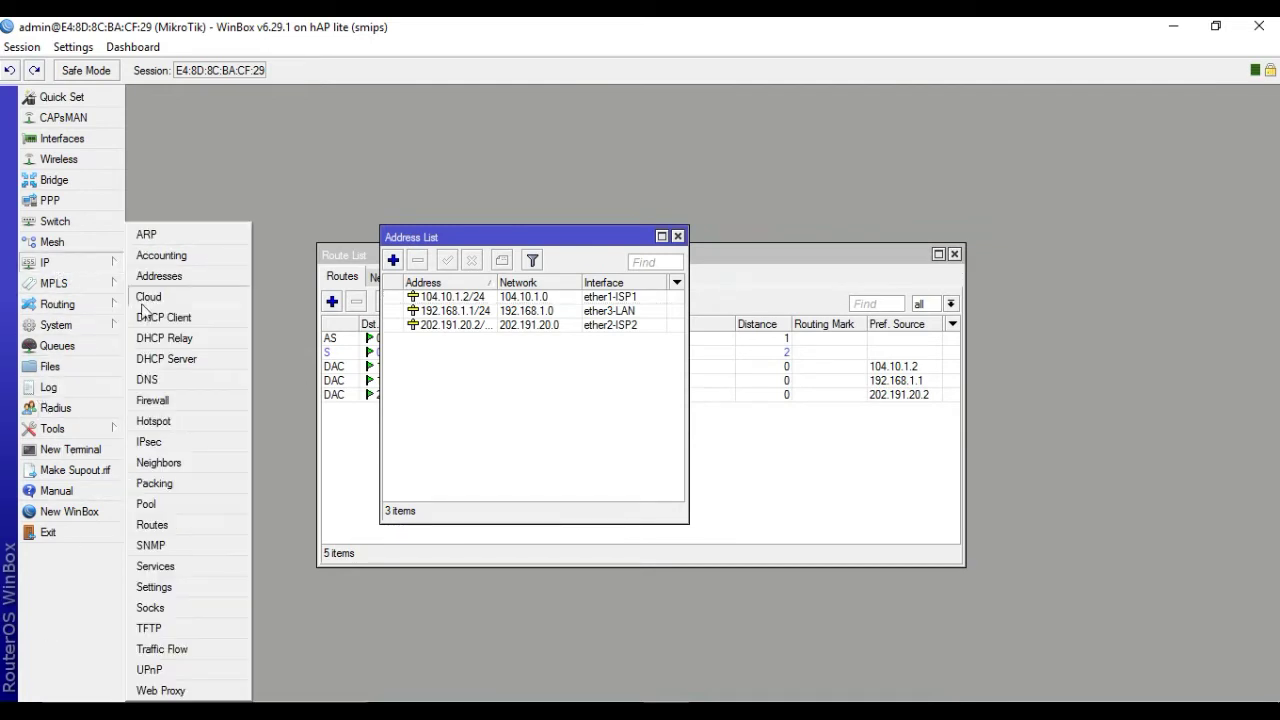
Step: Start a new srcnat NAT rule matching source address 192.168.1.0/24
{"action": "left_click", "coordinate": [172, 400]}
{"action": "left_click", "coordinate": [357, 201]}
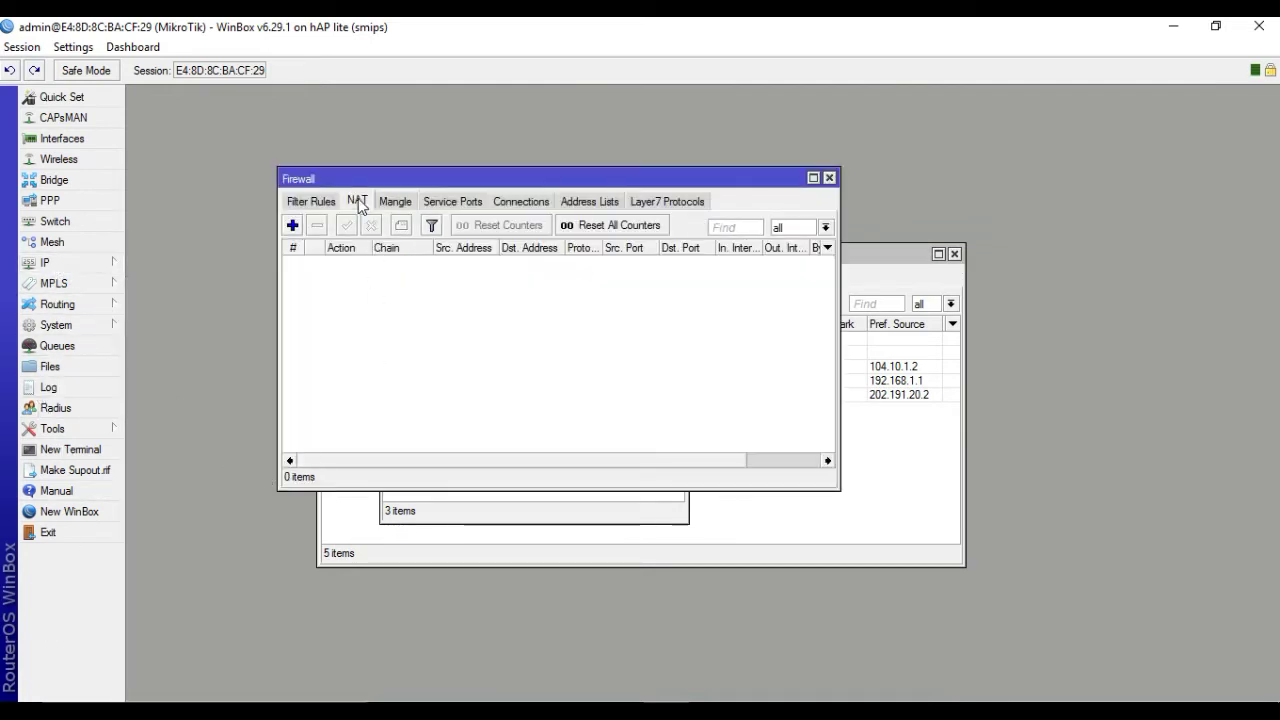
{"action": "left_click", "coordinate": [292, 225]}
{"action": "left_click", "coordinate": [187, 122]}
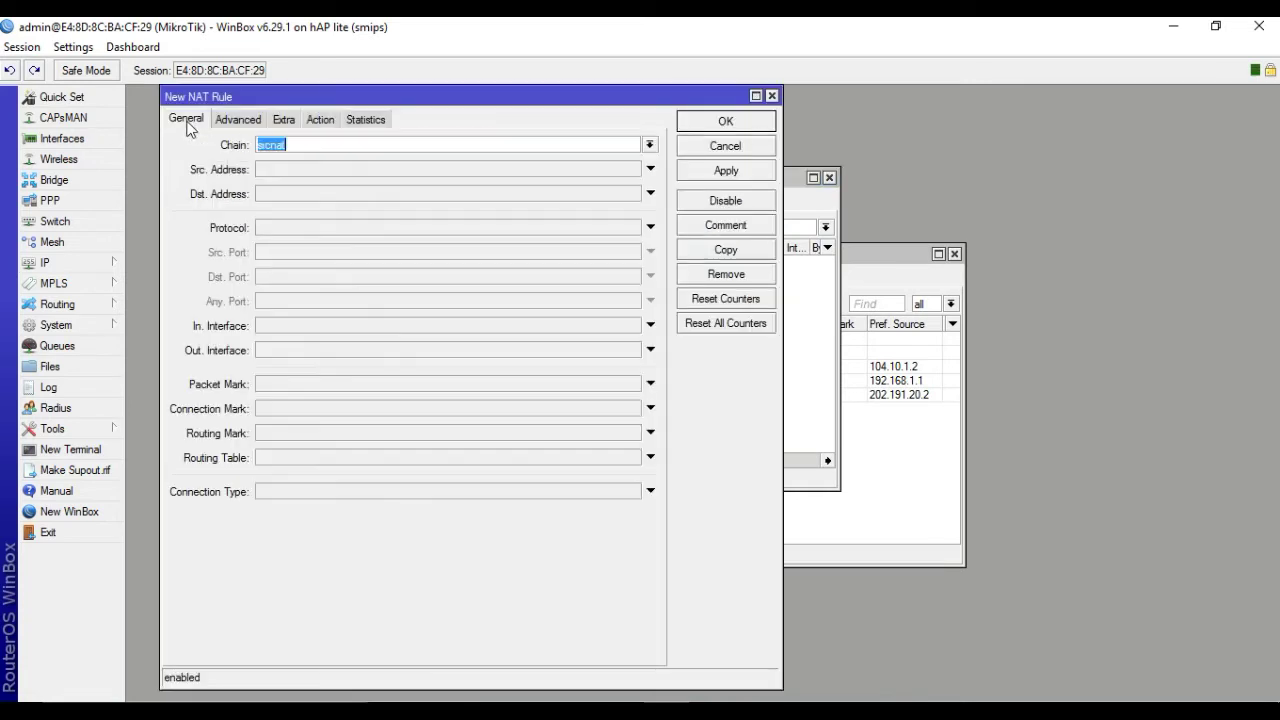
{"action": "left_click", "coordinate": [297, 172]}
{"action": "type", "text": "19"}
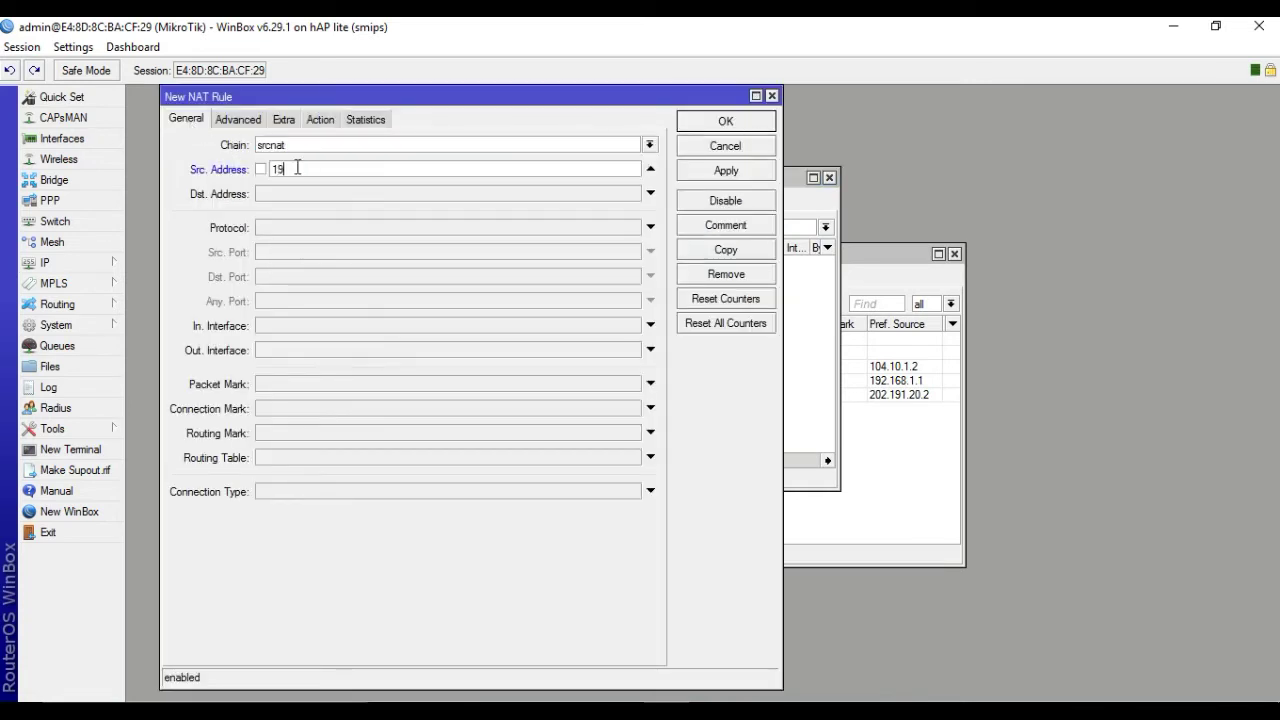
{"action": "type", "text": "2.168."}
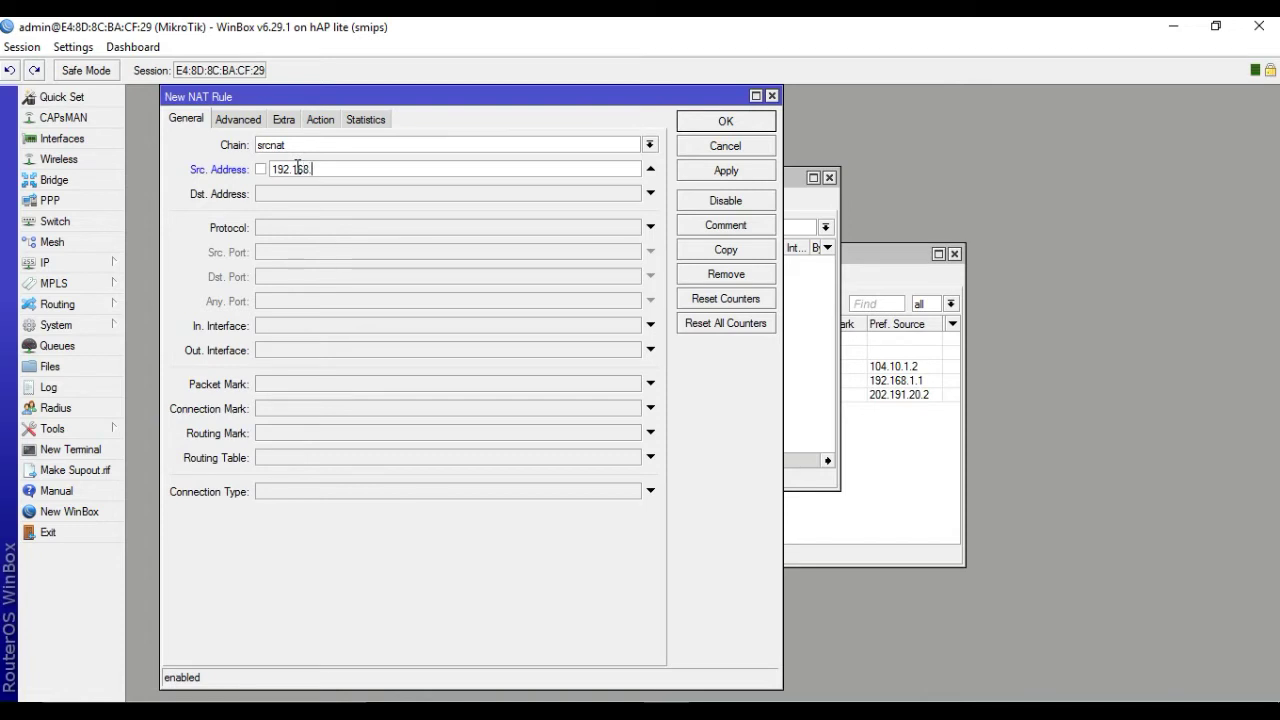
{"action": "type", "text": "1.0/24"}
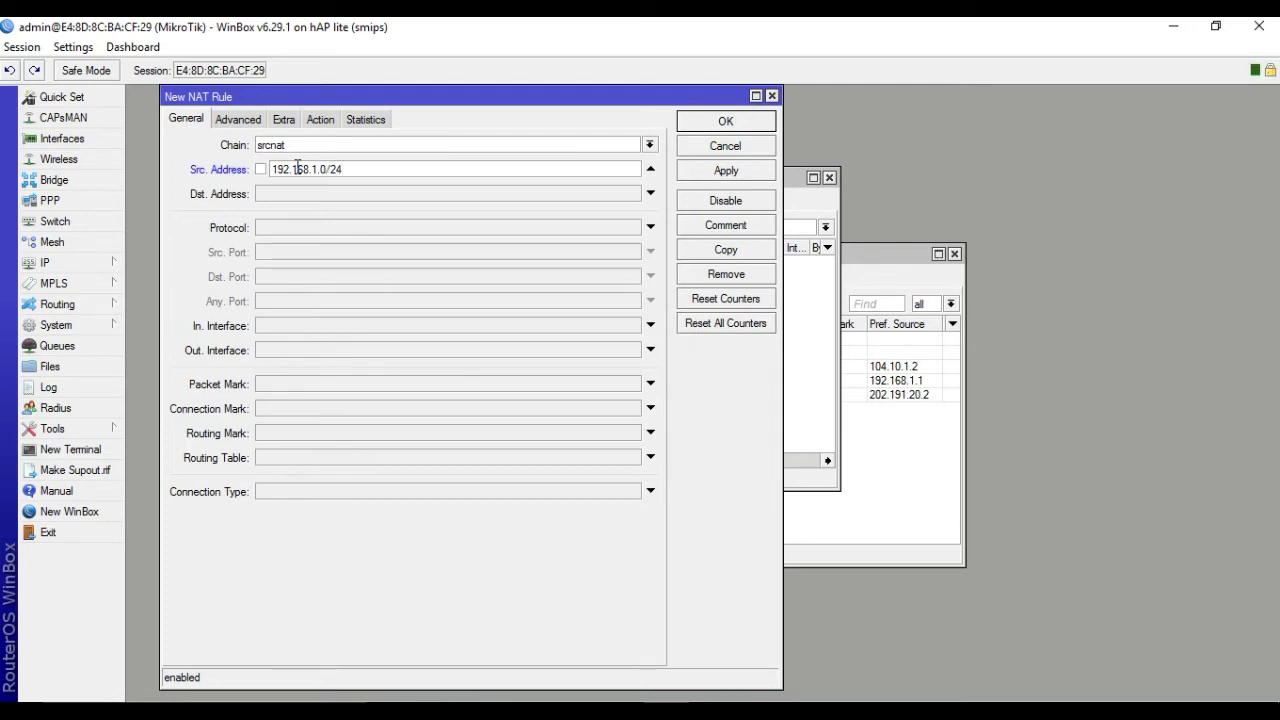
Step: Set the rule's action to masquerade and save it as NAT entry 0
{"action": "left_click", "coordinate": [328, 120]}
{"action": "left_click", "coordinate": [320, 147]}
{"action": "left_click", "coordinate": [303, 229]}
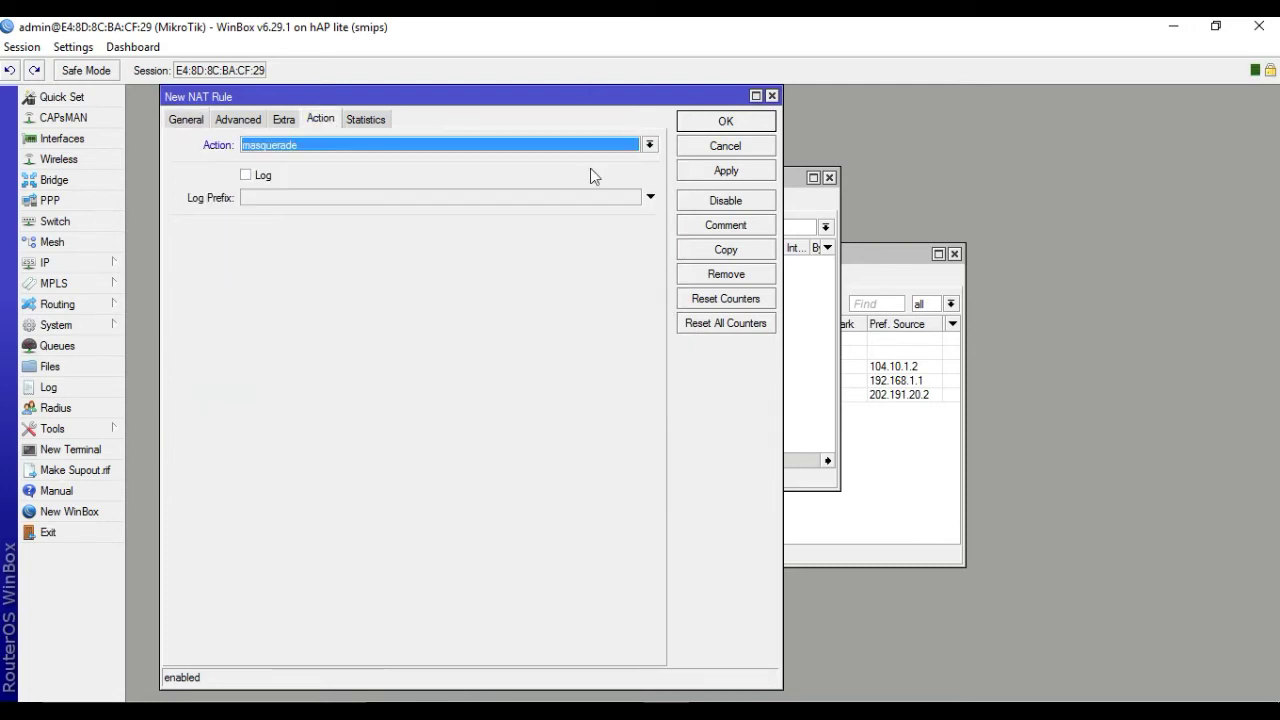
{"action": "left_click", "coordinate": [726, 172]}
{"action": "left_click", "coordinate": [722, 122]}
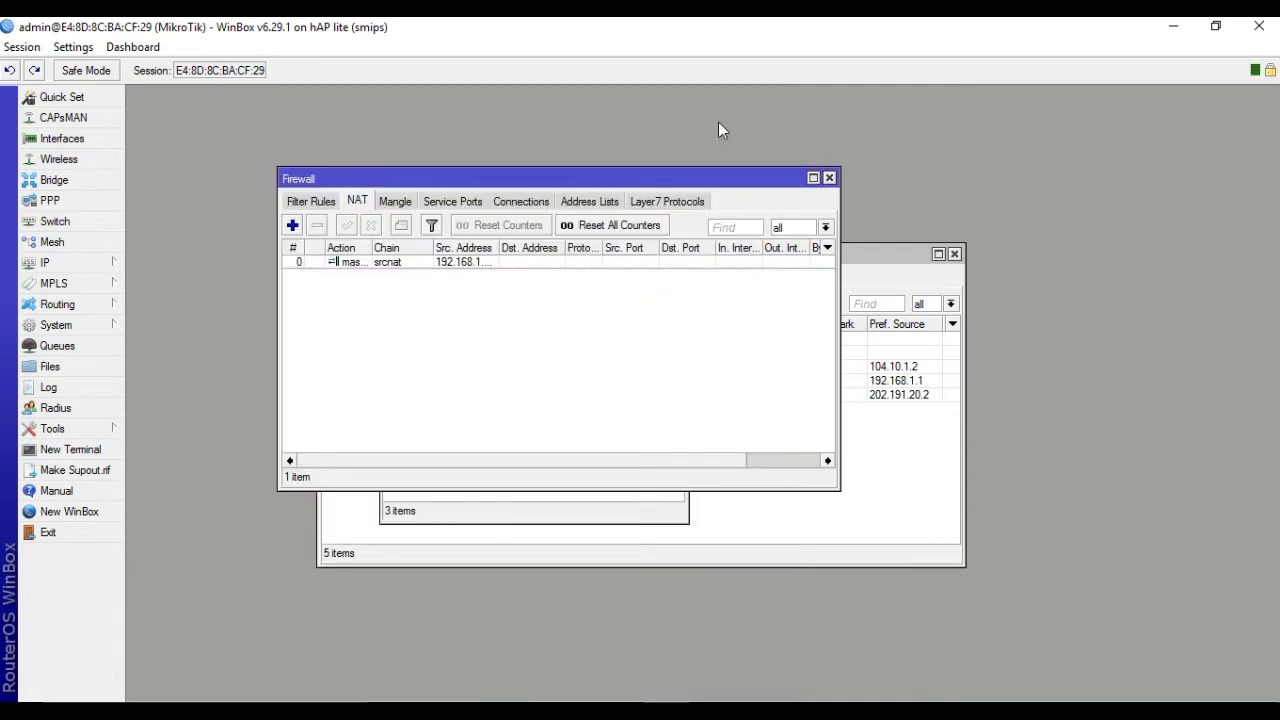
{"action": "left_click", "coordinate": [877, 256]}
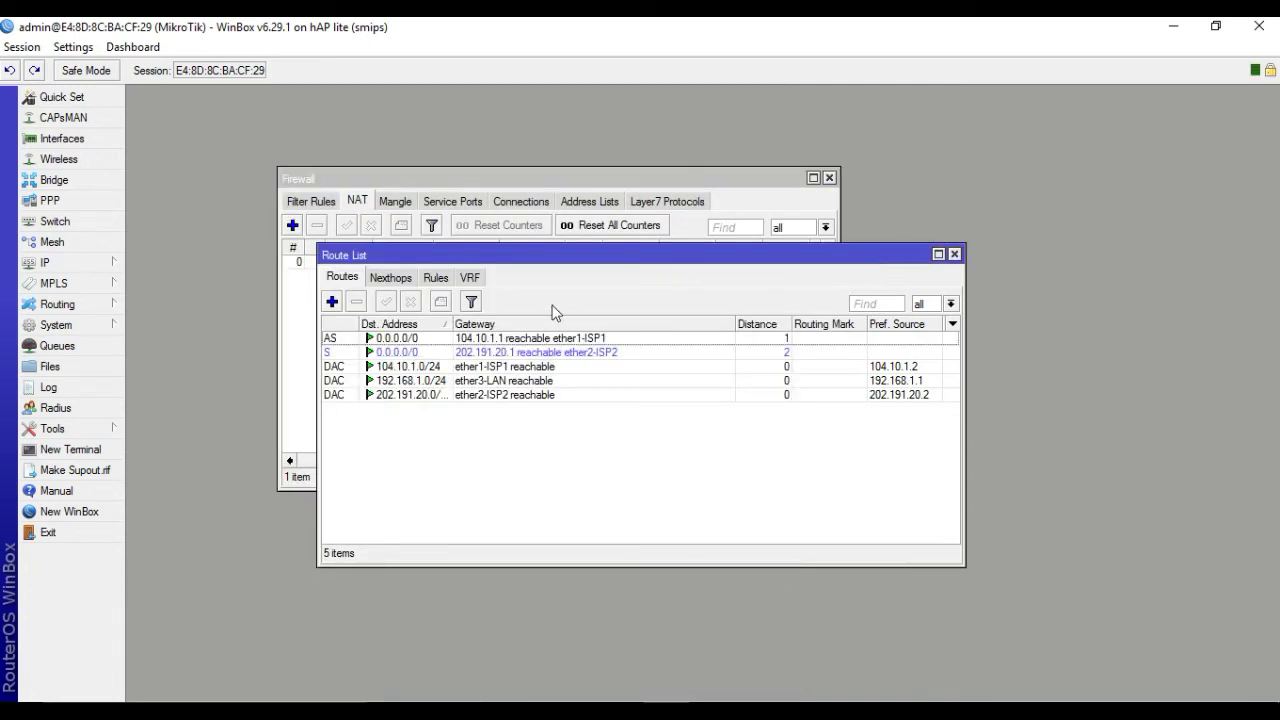
{"action": "left_click", "coordinate": [42, 266]}
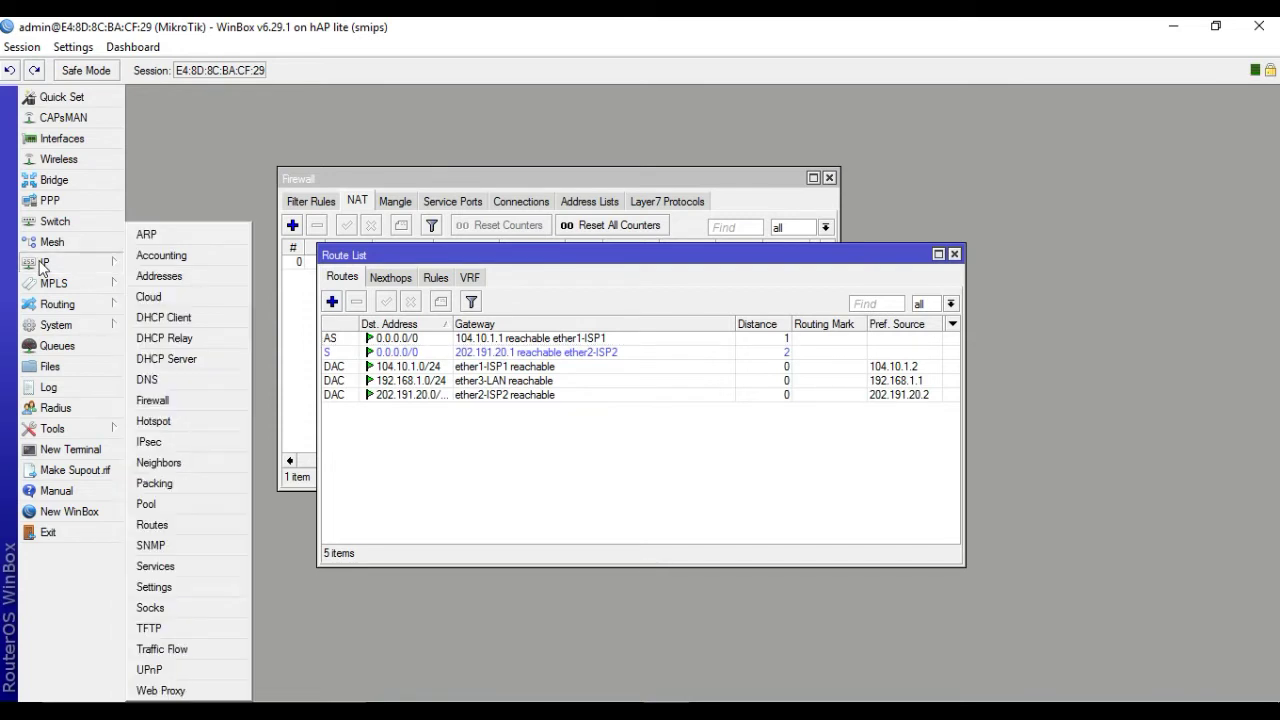
{"action": "left_click", "coordinate": [170, 399]}
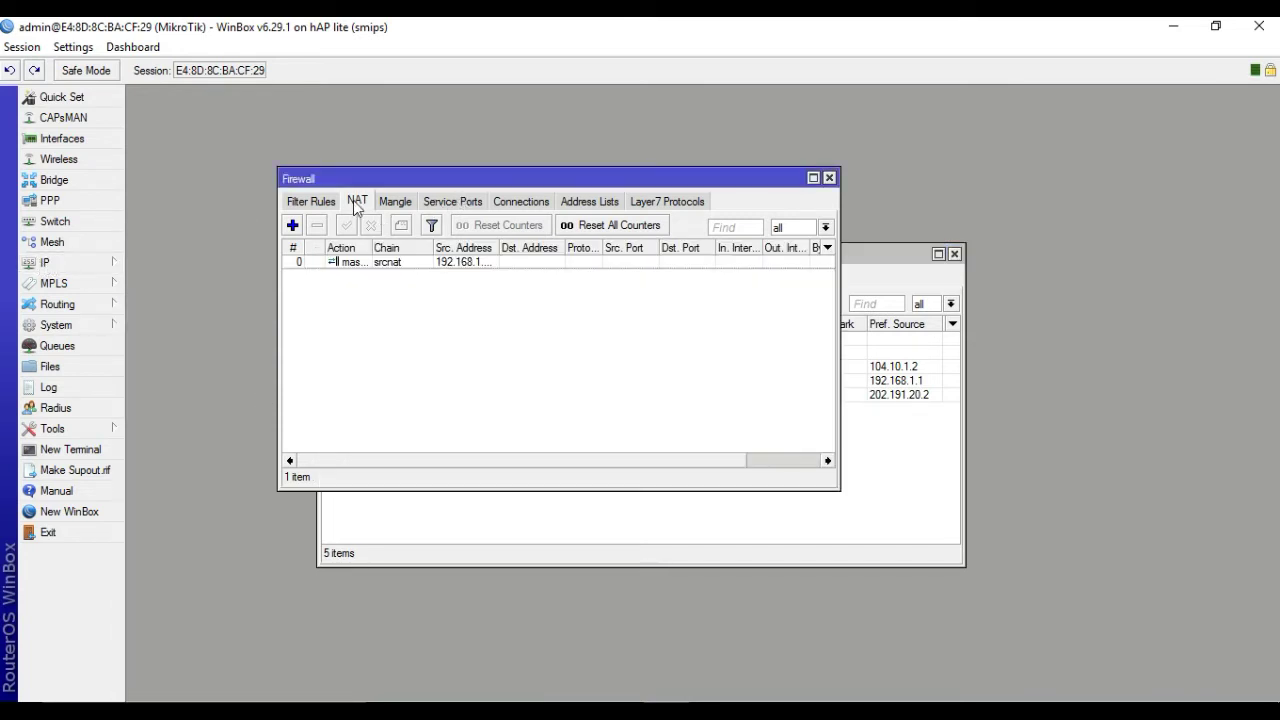
Step: Add a srcnat masquerade rule with out-interface ether1-ISP1
{"action": "left_click", "coordinate": [293, 226]}
{"action": "left_click", "coordinate": [200, 120]}
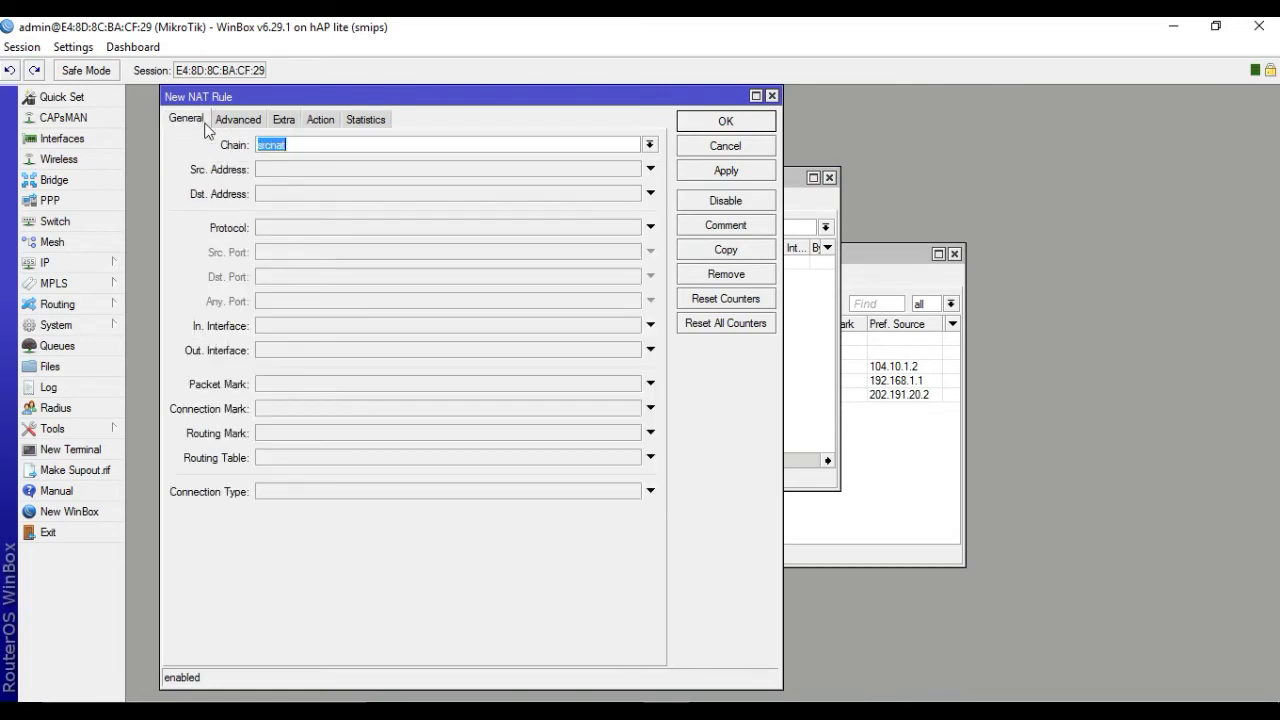
{"action": "left_click", "coordinate": [266, 352]}
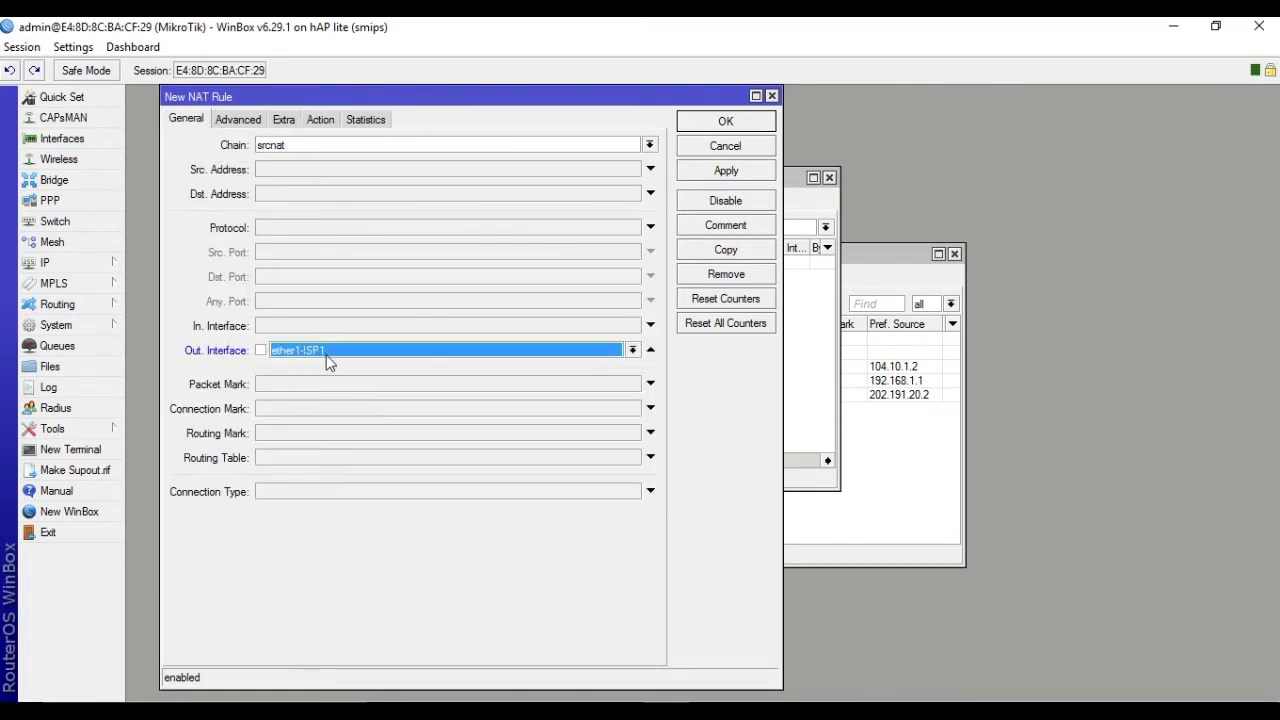
{"action": "left_click", "coordinate": [320, 119]}
{"action": "left_click", "coordinate": [300, 145]}
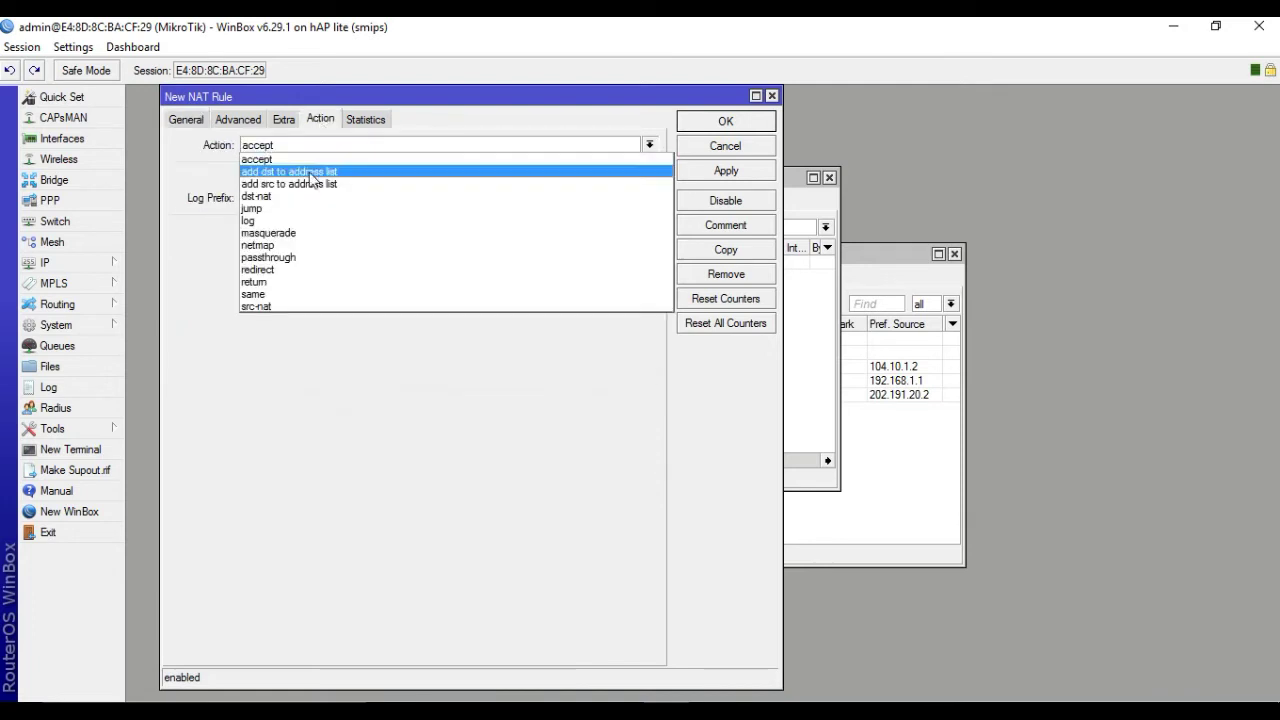
{"action": "left_click", "coordinate": [300, 233]}
{"action": "left_click", "coordinate": [712, 173]}
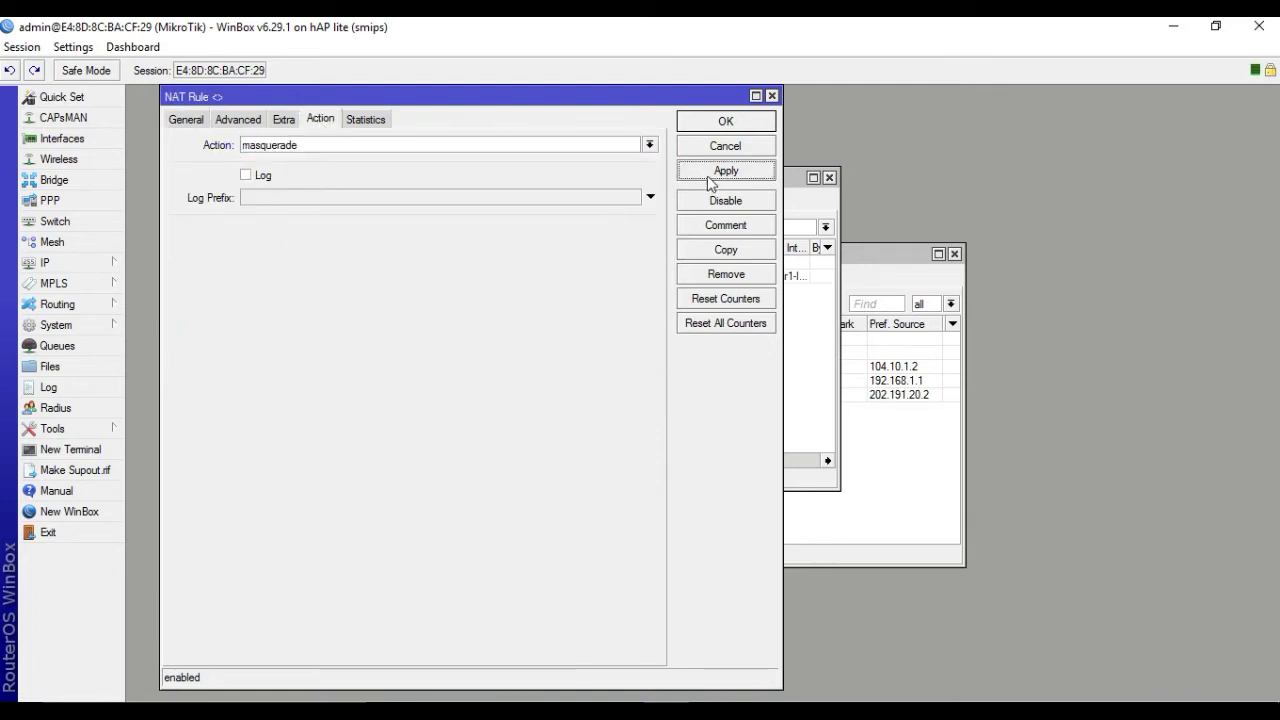
{"action": "left_click", "coordinate": [718, 124]}
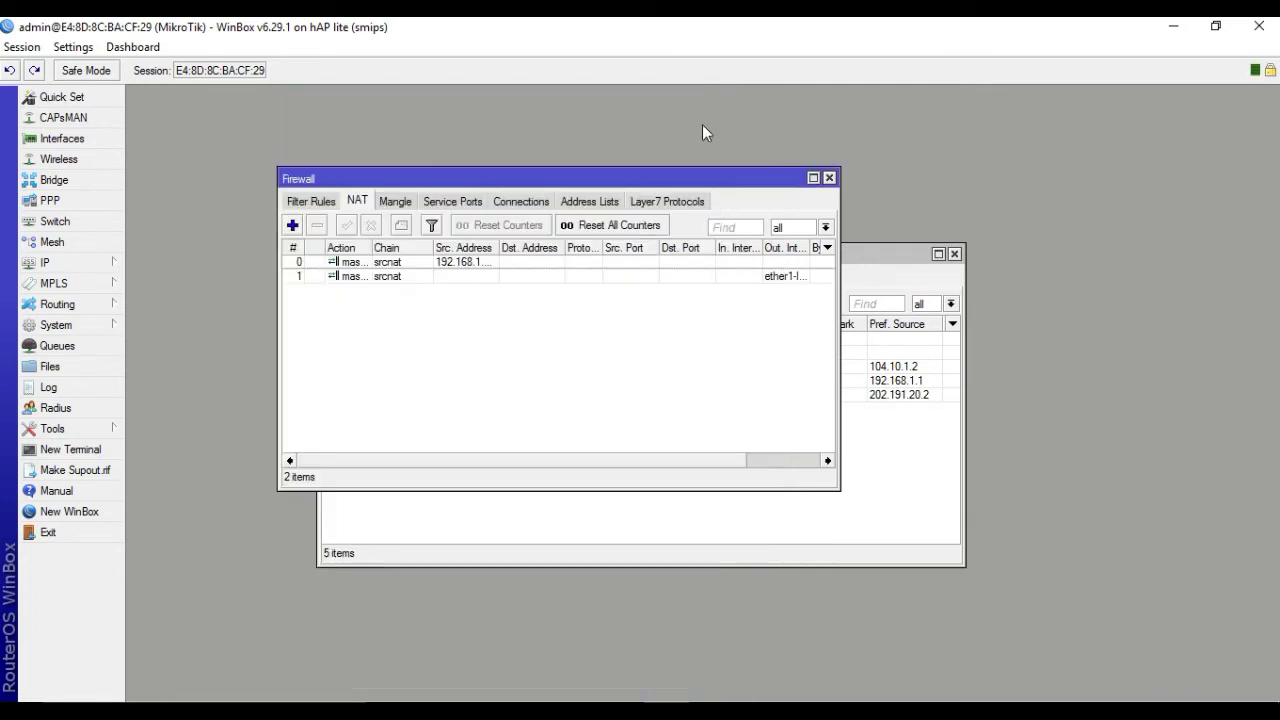
{"action": "left_click", "coordinate": [48, 268]}
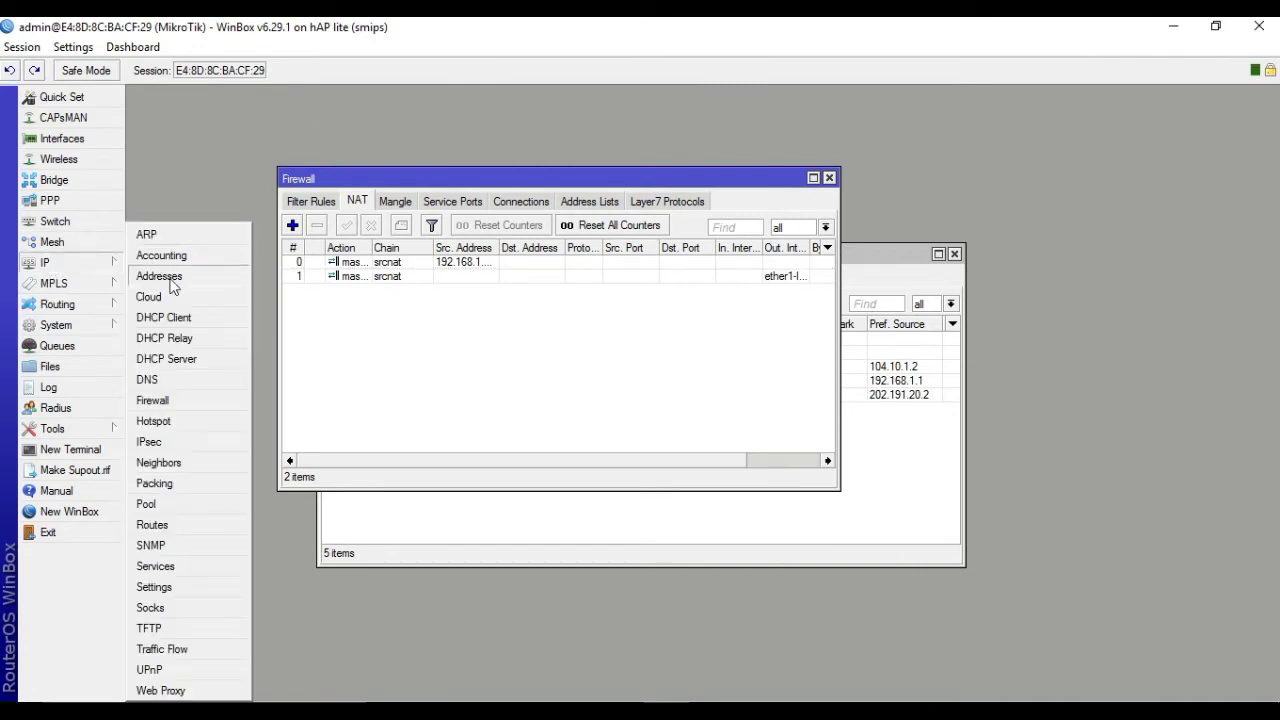
{"action": "left_click", "coordinate": [170, 402]}
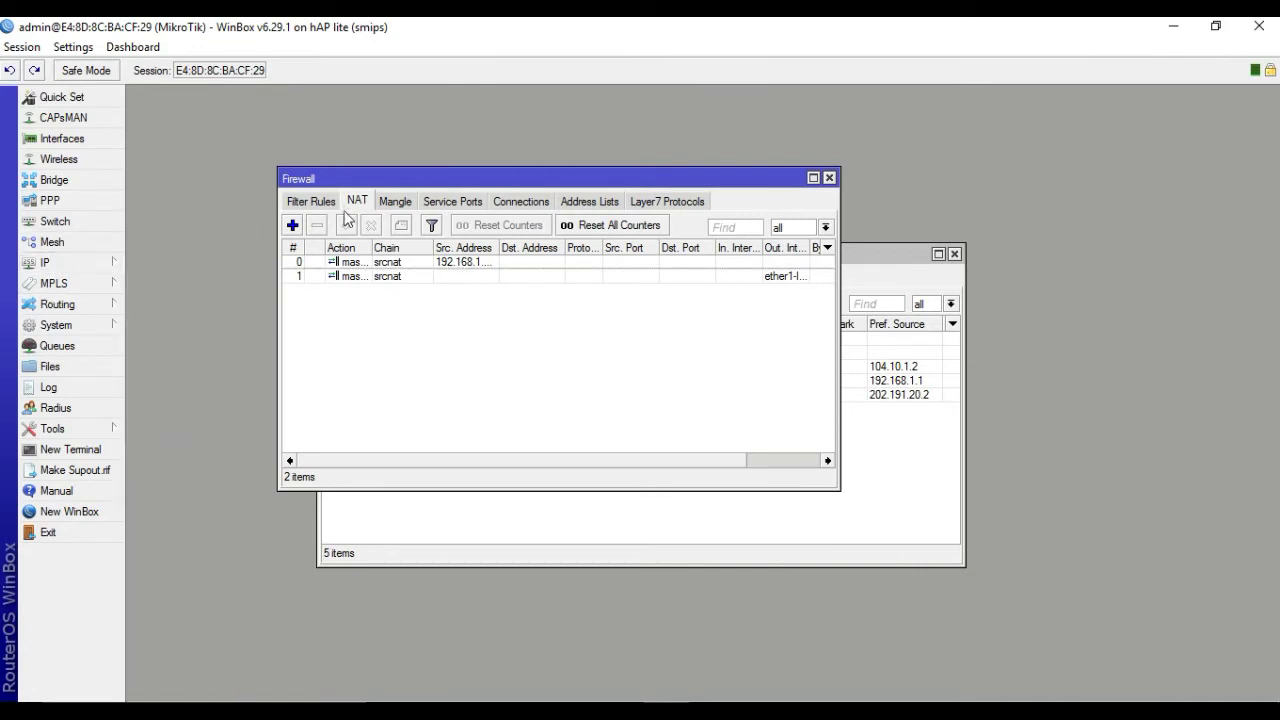
Step: Add a third srcnat masquerade rule with out-interface ether2-ISP2
{"action": "left_click", "coordinate": [292, 225]}
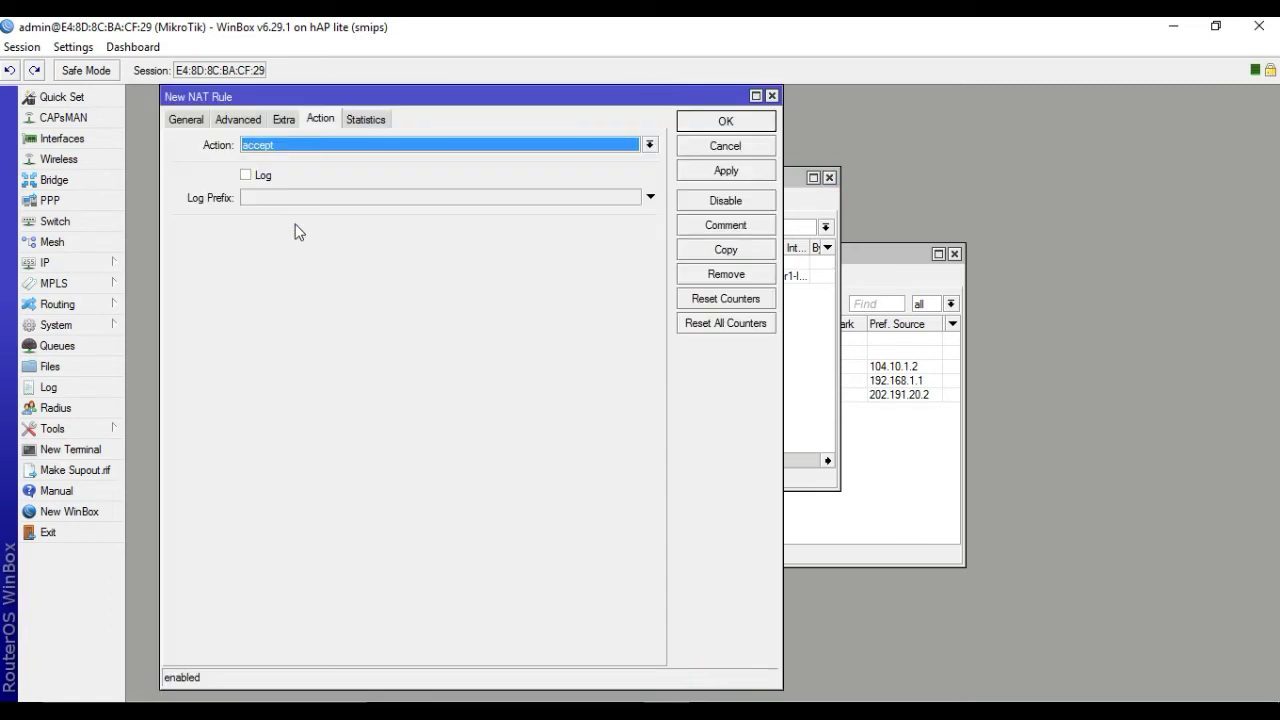
{"action": "left_click", "coordinate": [198, 122]}
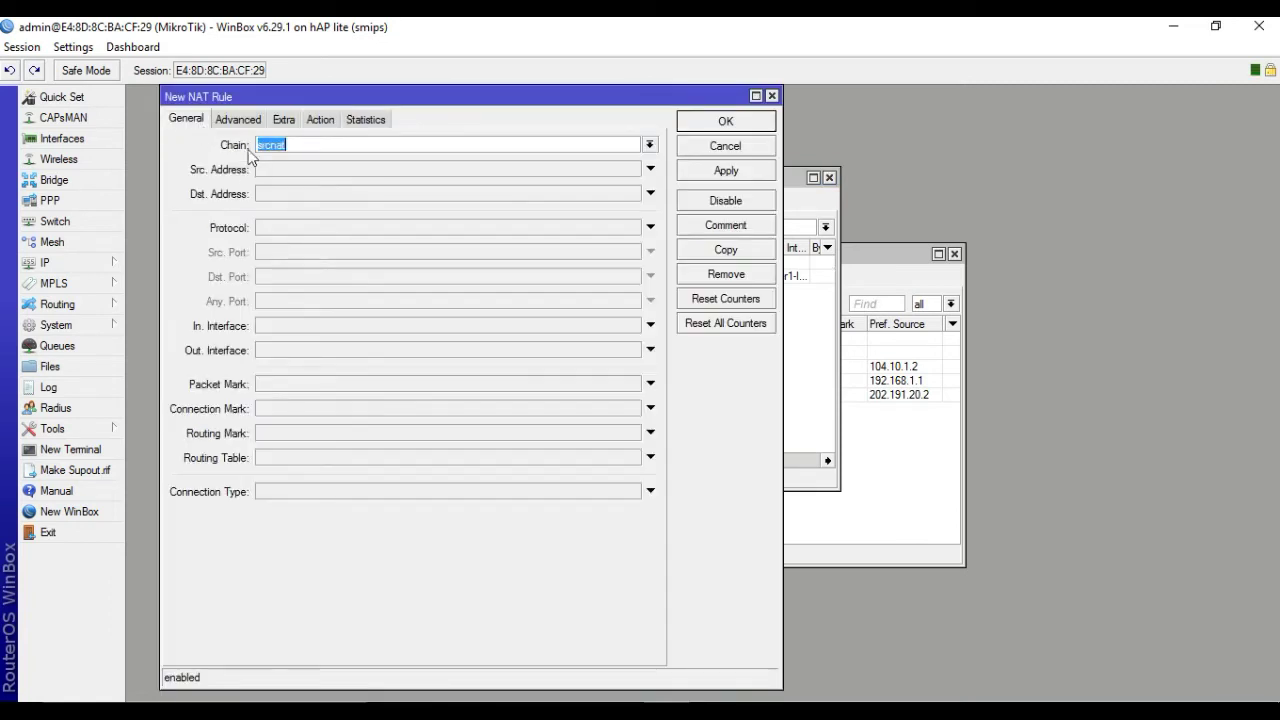
{"action": "left_click", "coordinate": [262, 351]}
{"action": "left_click", "coordinate": [319, 352]}
{"action": "left_click", "coordinate": [322, 428]}
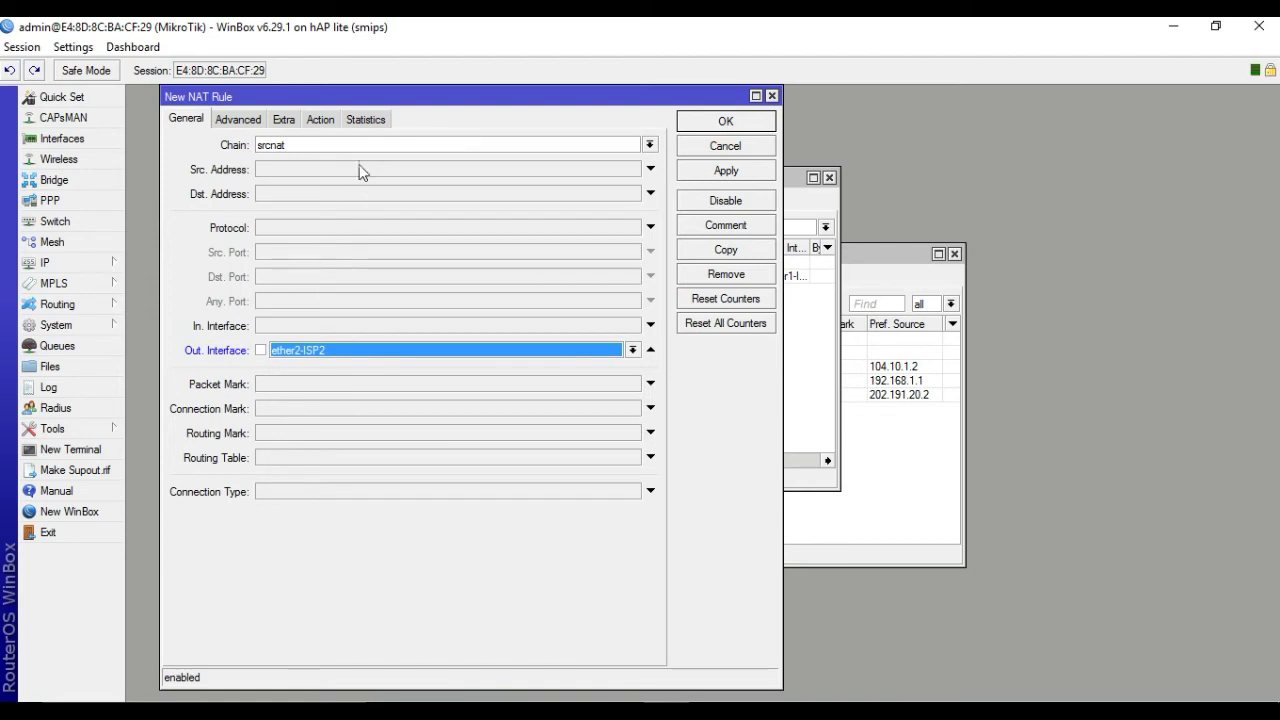
{"action": "left_click", "coordinate": [321, 119]}
{"action": "left_click", "coordinate": [281, 145]}
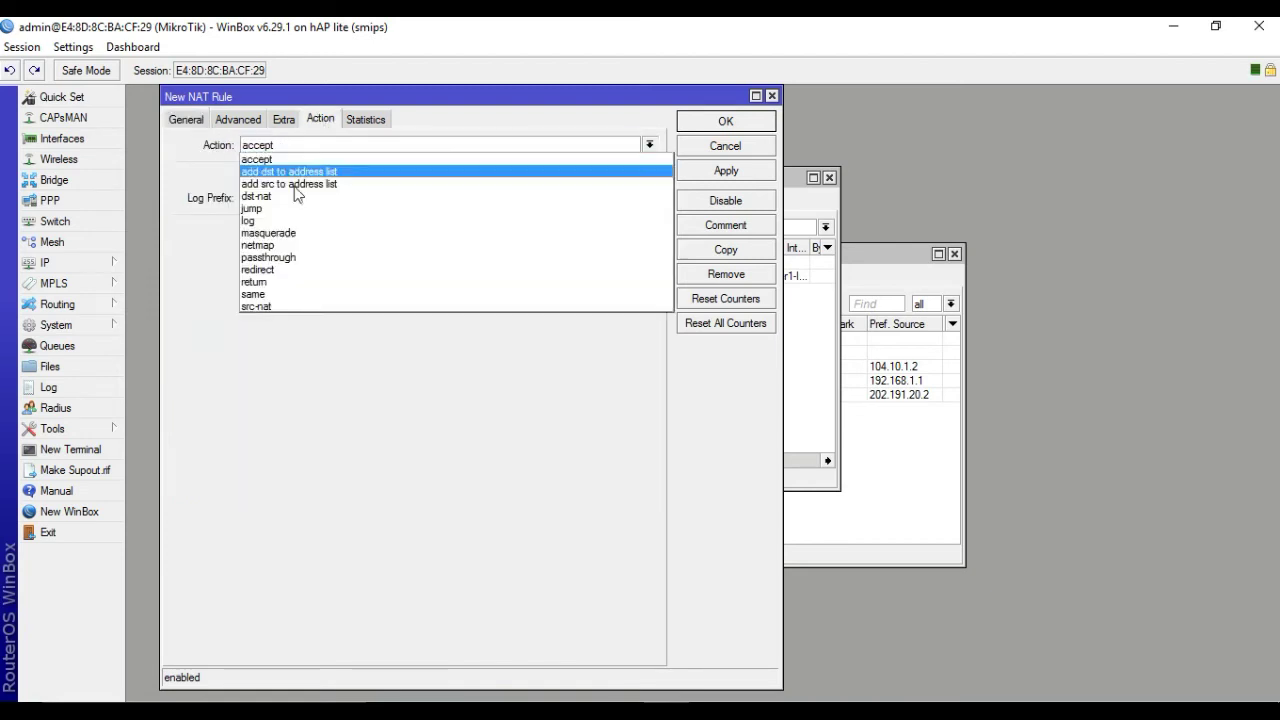
{"action": "left_click", "coordinate": [300, 236]}
{"action": "left_click", "coordinate": [710, 170]}
{"action": "left_click", "coordinate": [716, 125]}
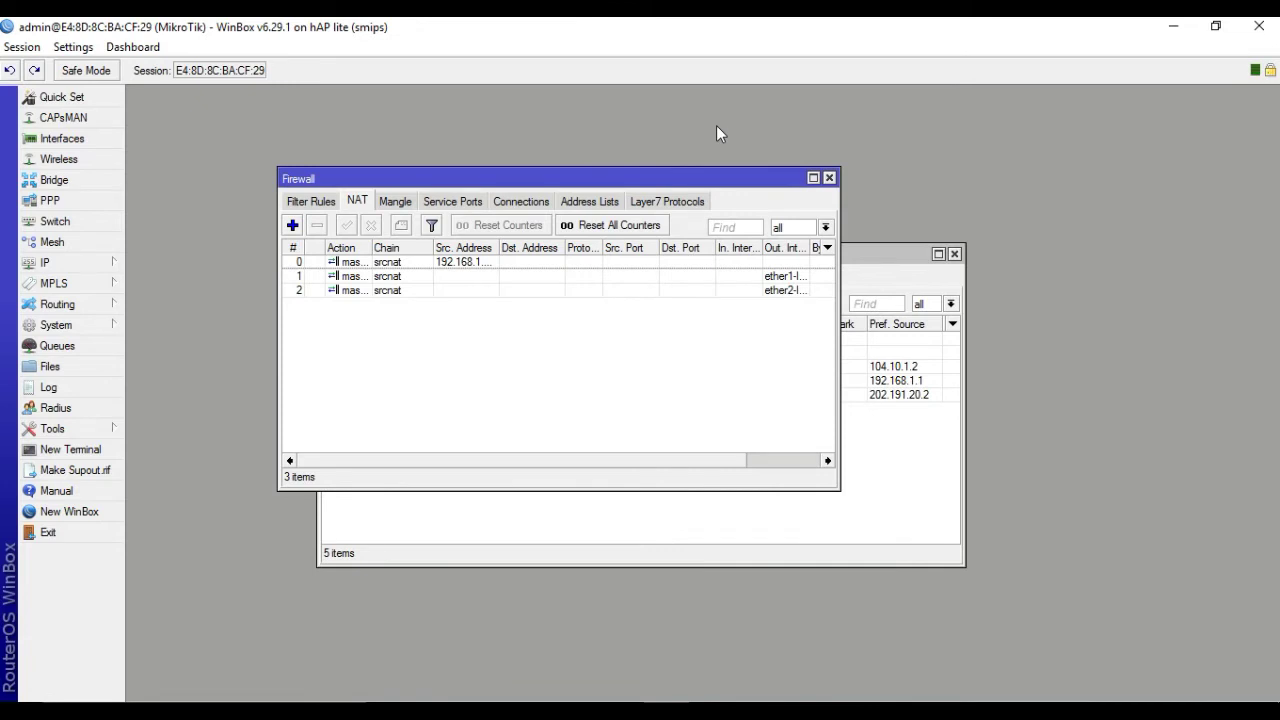
Step: Close the firewall and inspect the ISP1 and ISP2 default routes in the route list
{"action": "left_click", "coordinate": [829, 179]}
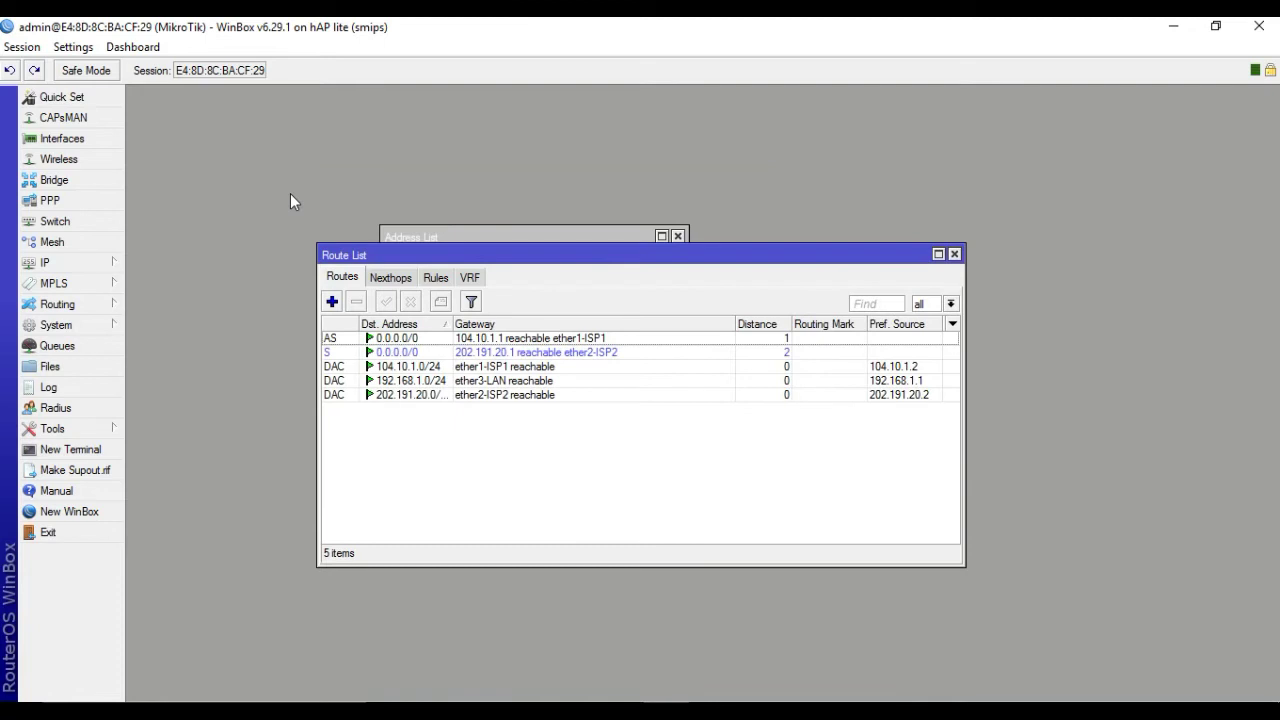
{"action": "left_click", "coordinate": [511, 340]}
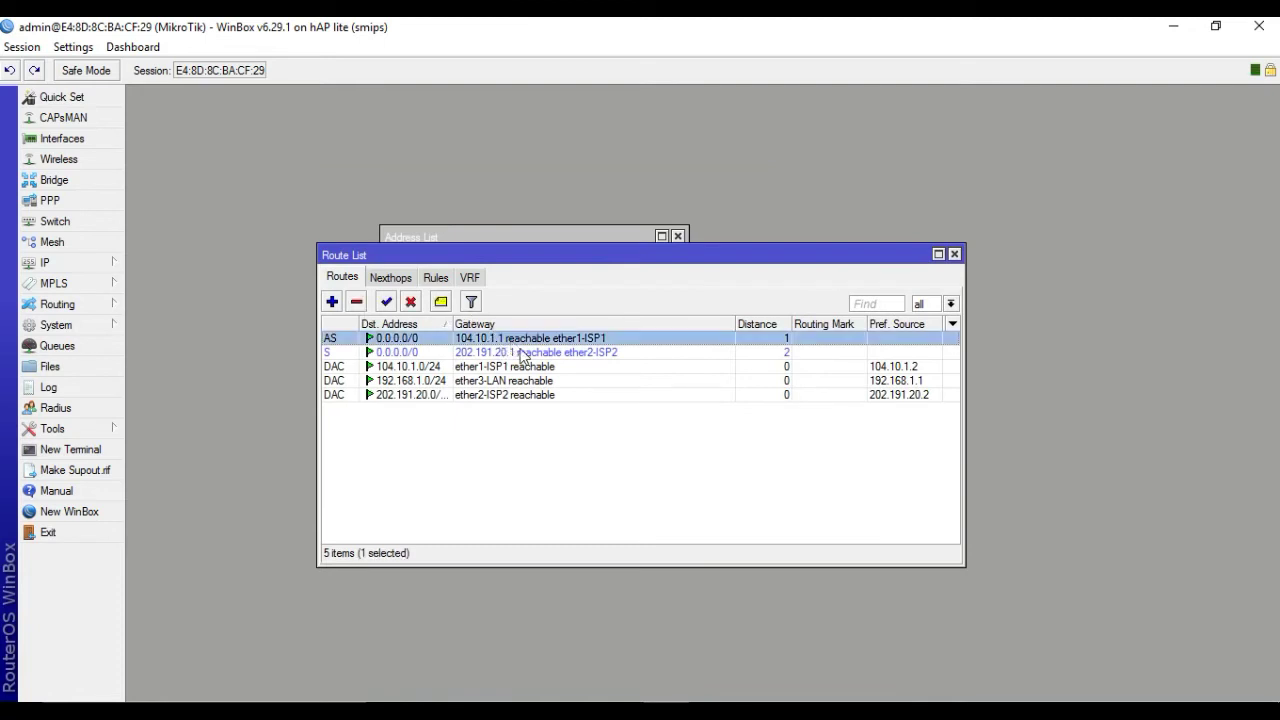
{"action": "left_click", "coordinate": [530, 355]}
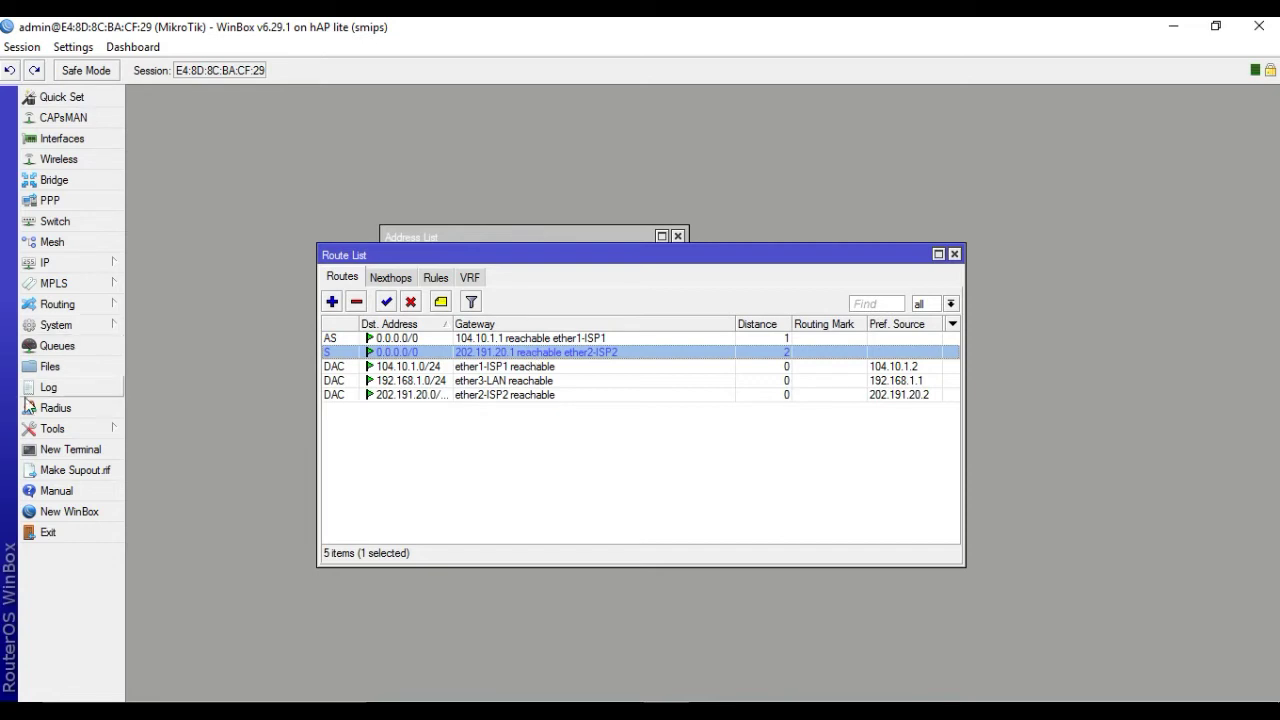
Step: Run a continuous ping to 8.8.8.8 from a new router terminal
{"action": "left_click", "coordinate": [68, 452]}
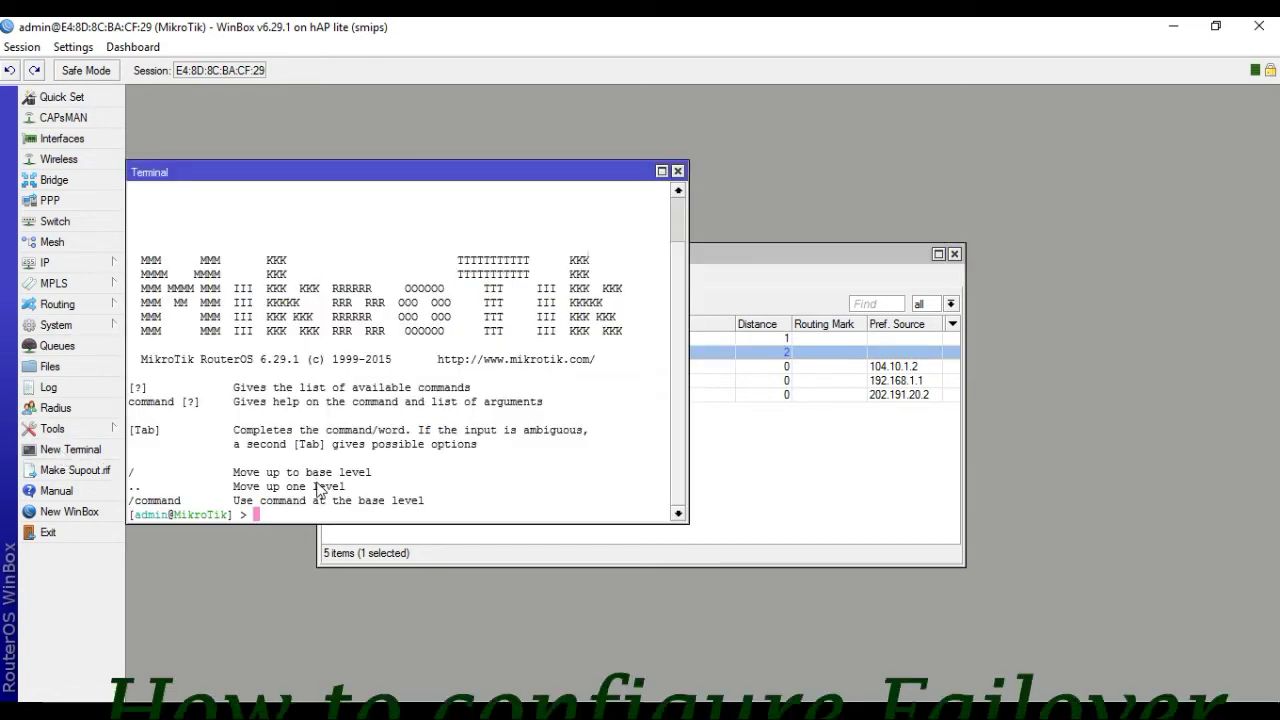
{"action": "type", "text": "ping 8"}
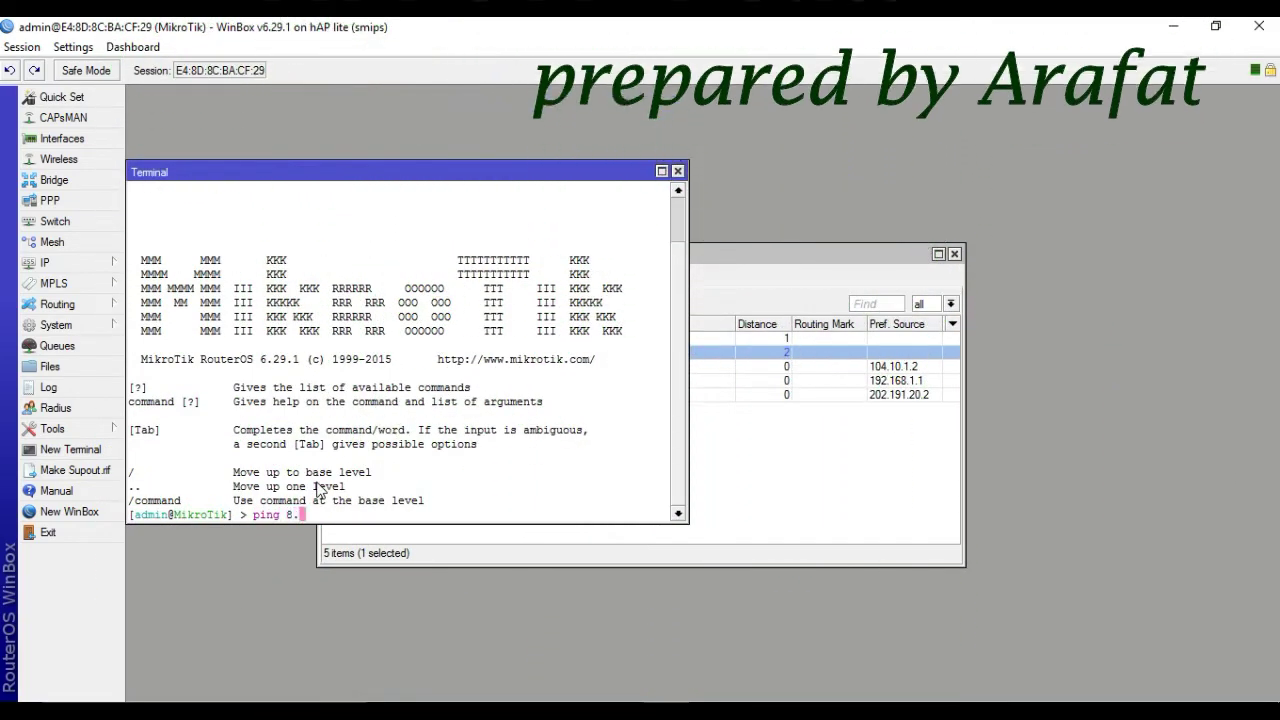
{"action": "type", "text": ".8.8"}
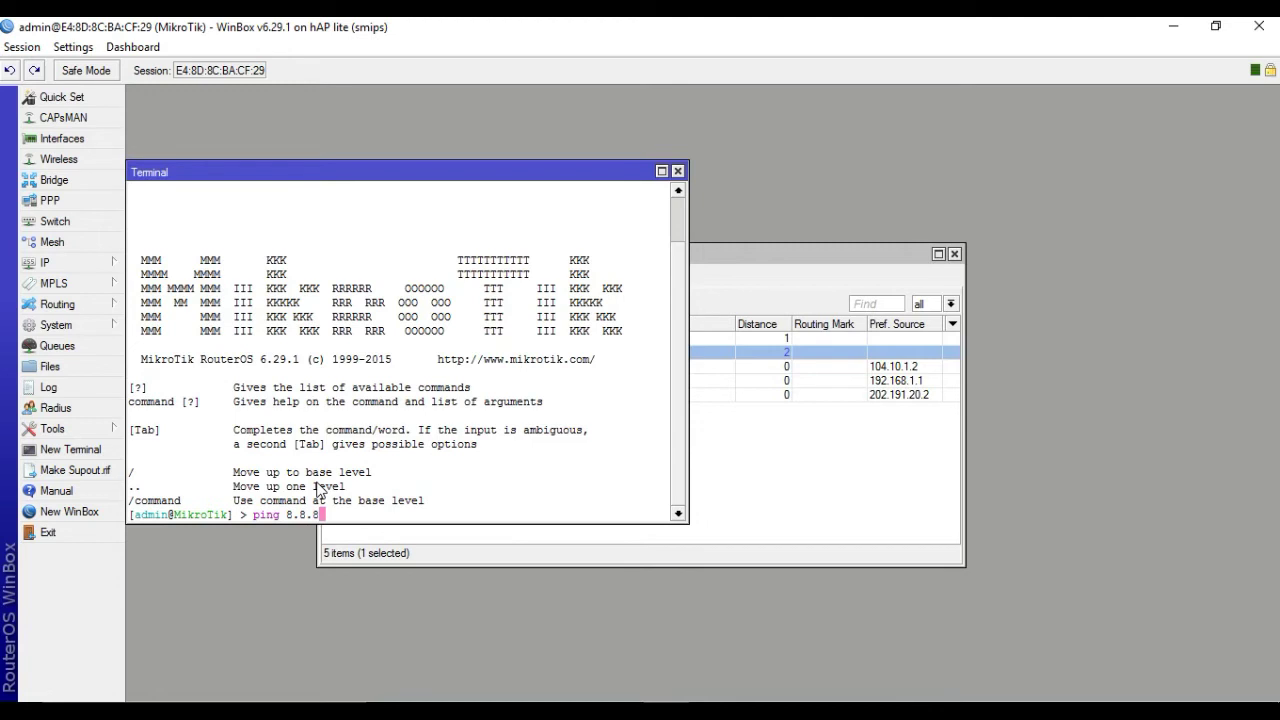
{"action": "type", "text": ".8"}
{"action": "key", "text": "Return"}
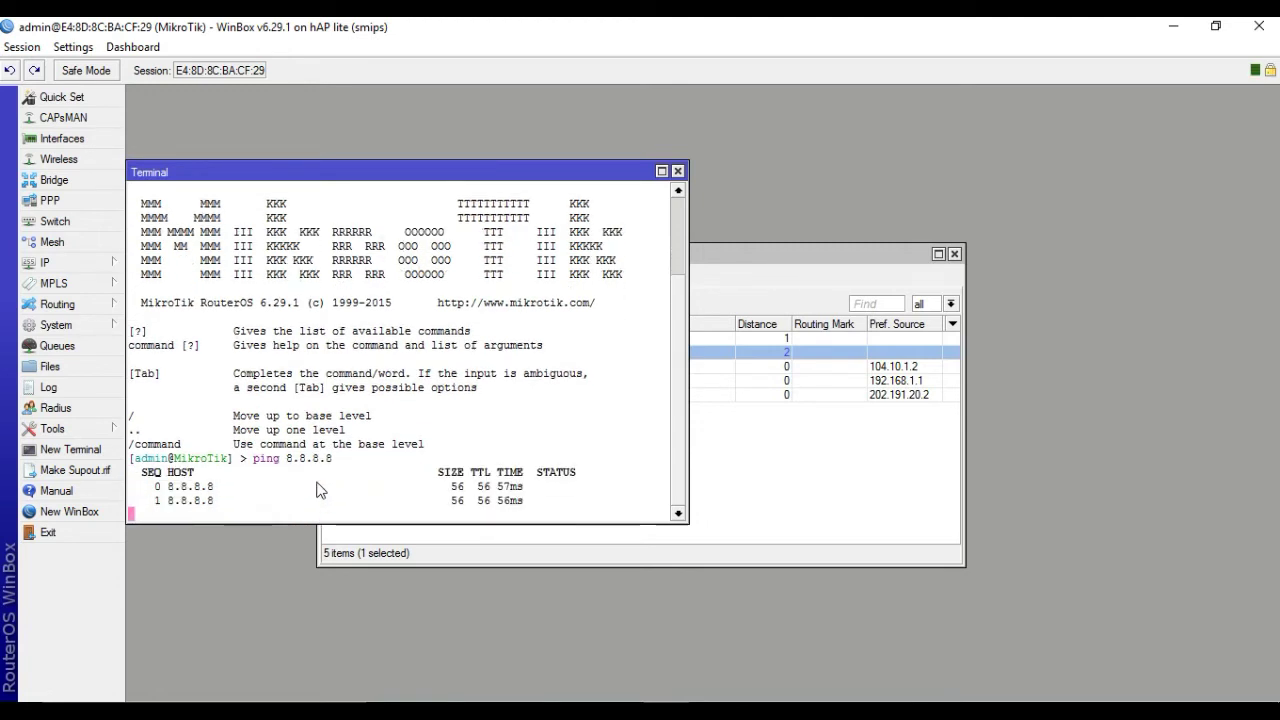
{"action": "left_click", "coordinate": [764, 256]}
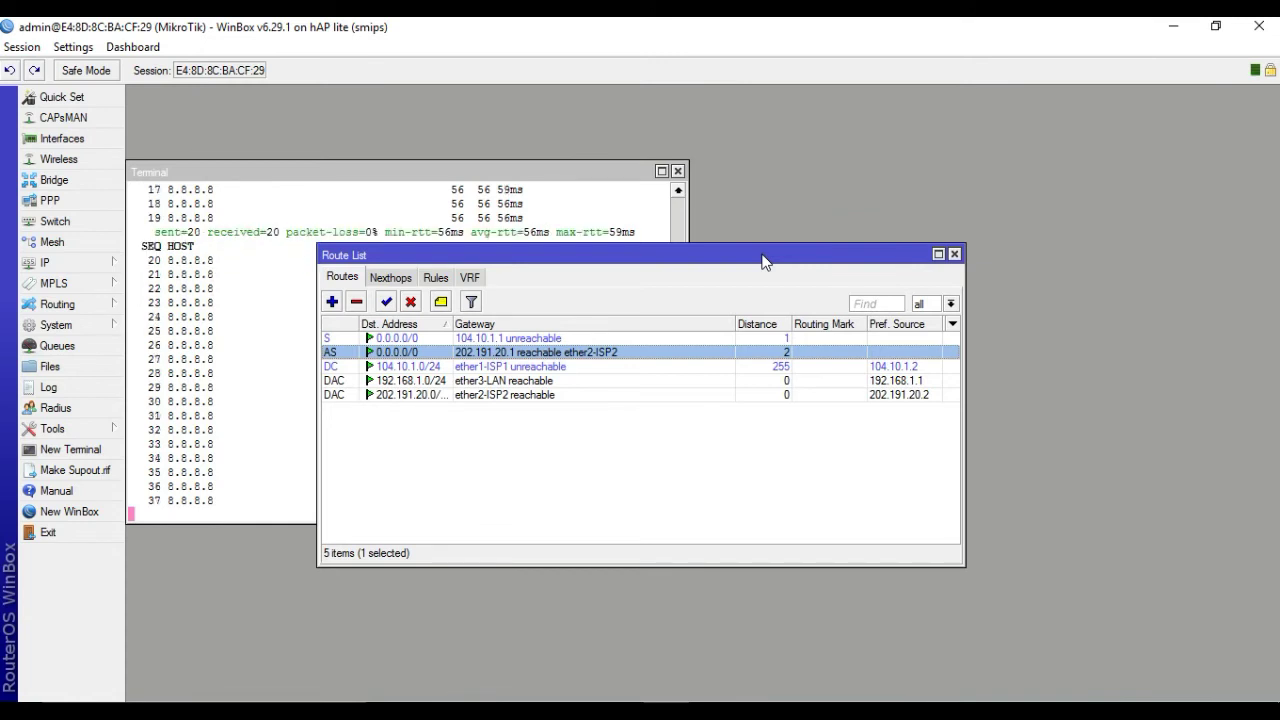
Step: Move the route list beside the ping output and select the ISP1 default route
{"action": "left_click_drag", "start_coordinate": [714, 260], "coordinate": [928, 219]}
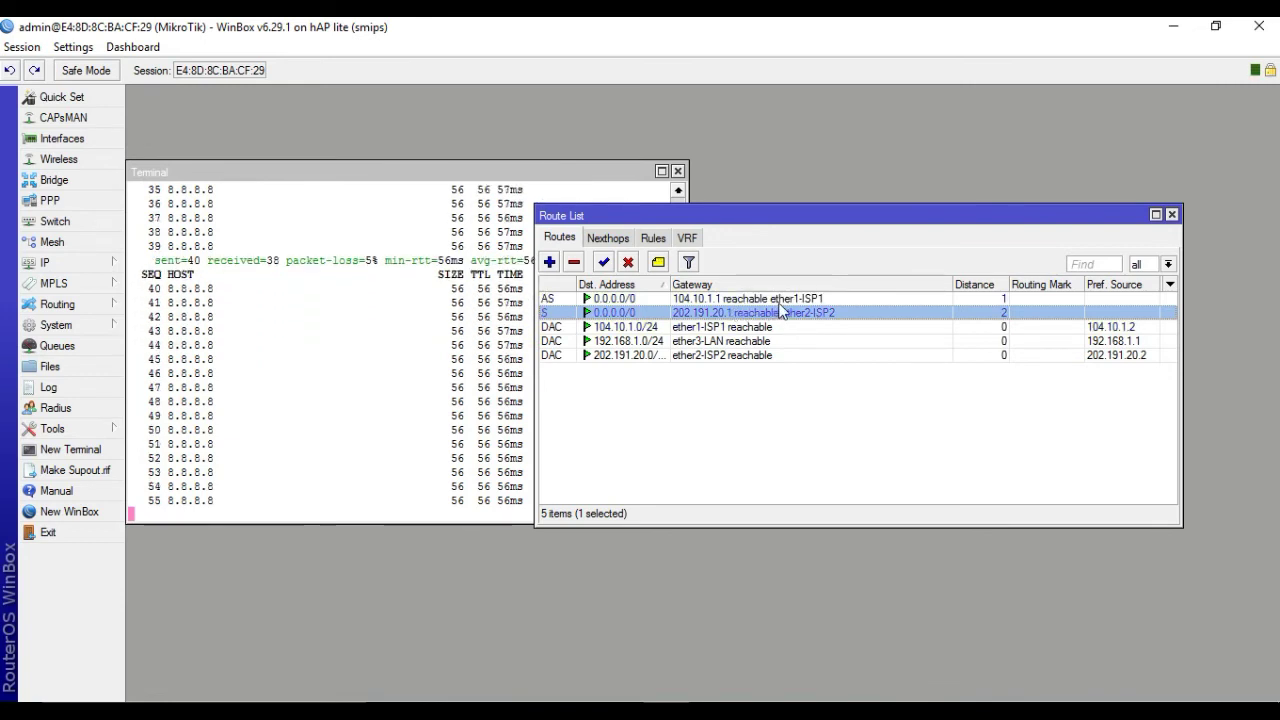
{"action": "left_click", "coordinate": [779, 303]}
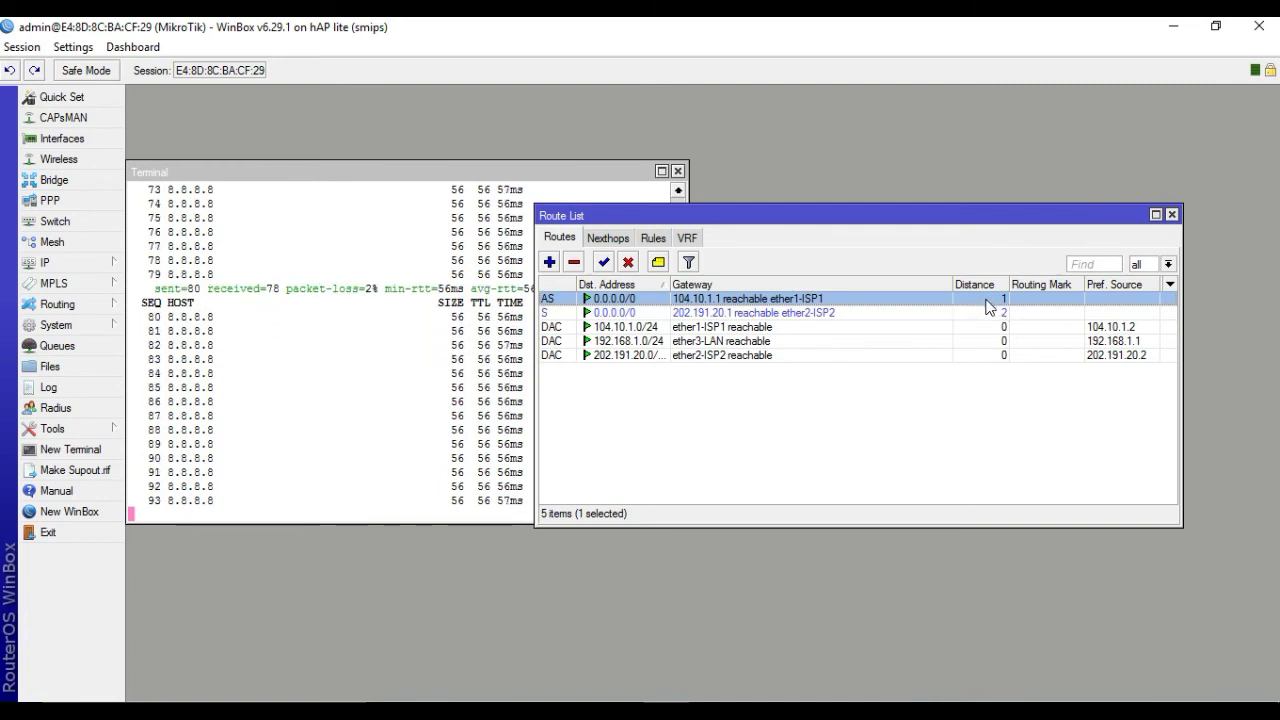
{"action": "double_click", "coordinate": [987, 300]}
Step: Abandon the ISP1 route's distance edit and close it unchanged
{"action": "double_click", "coordinate": [475, 390]}
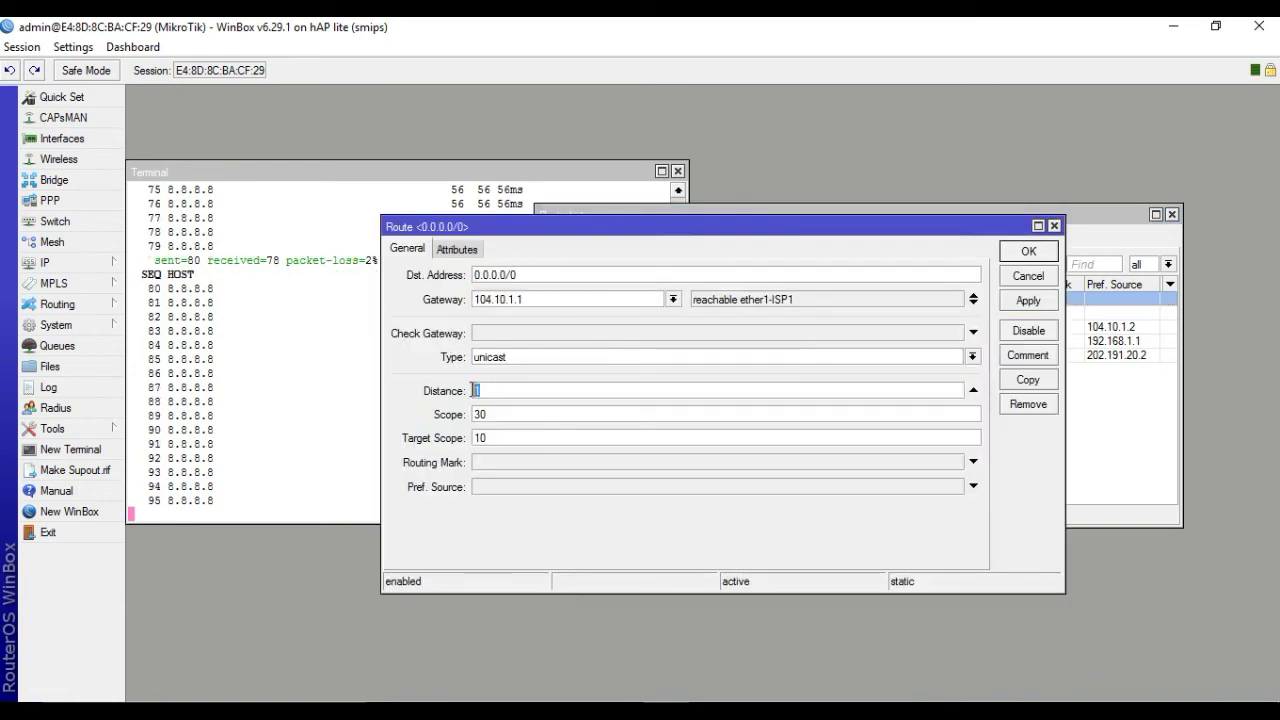
{"action": "type", "text": "2"}
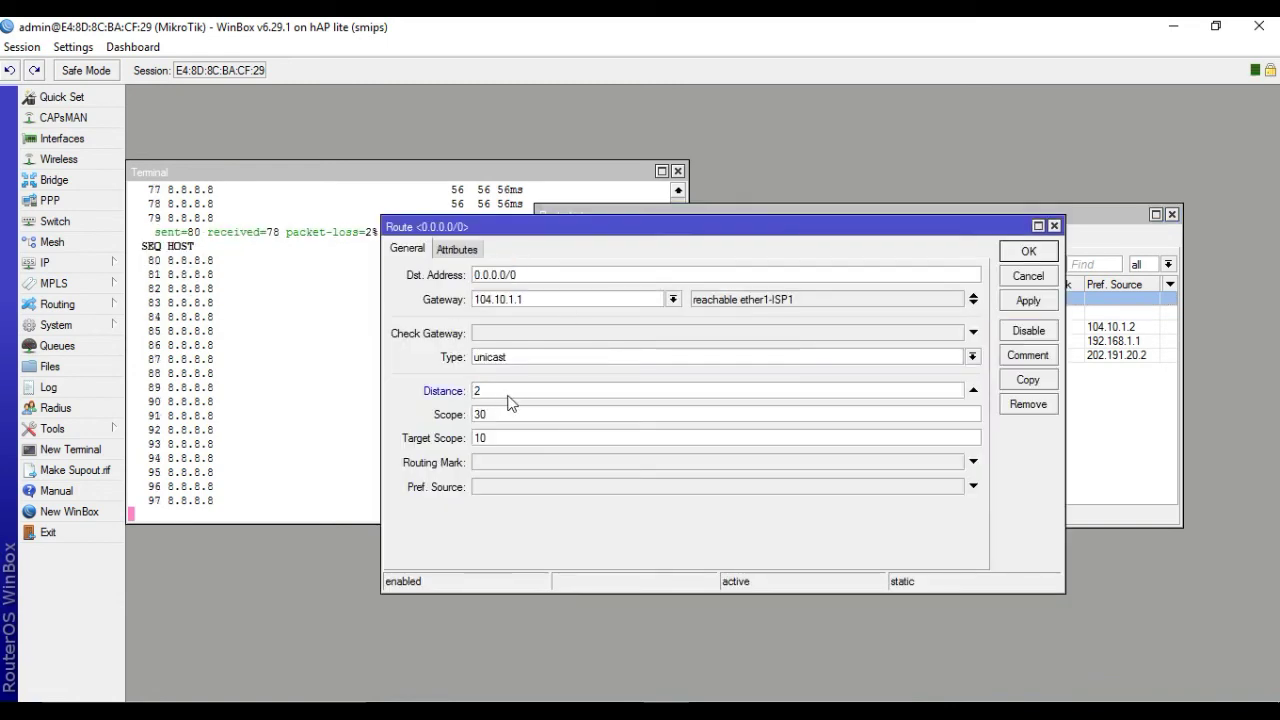
{"action": "key", "text": "BackSpace"}
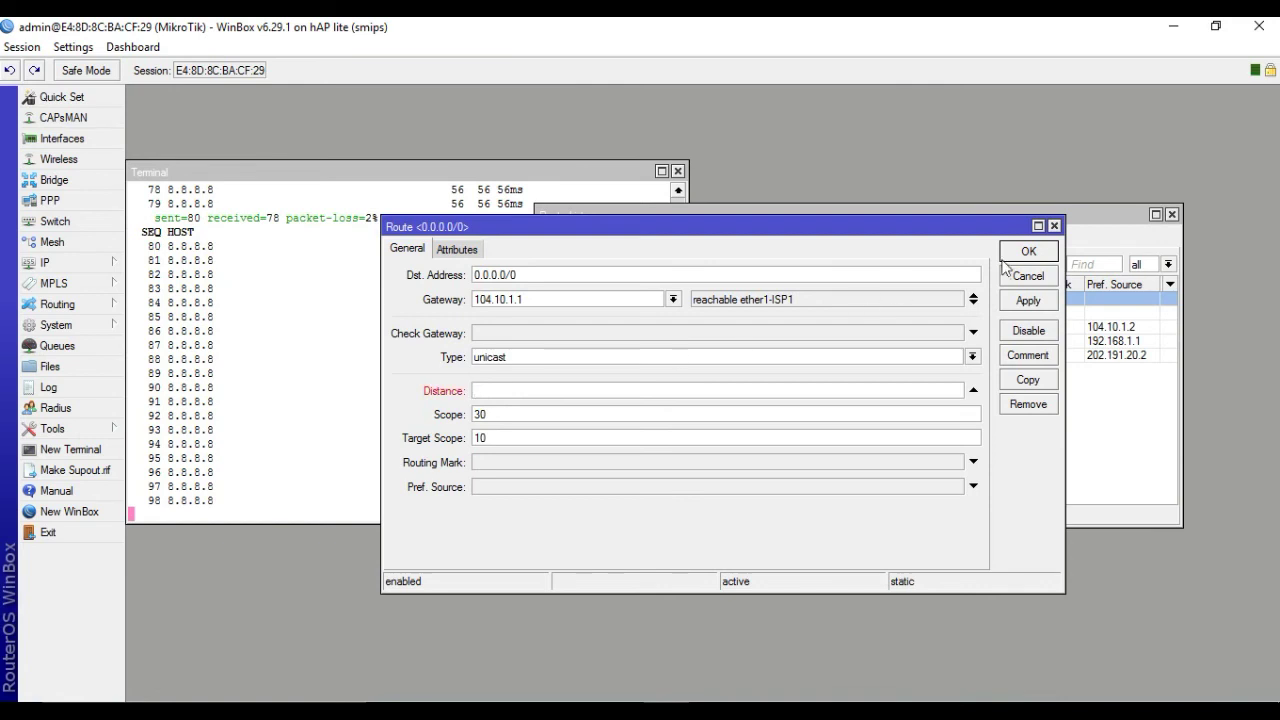
{"action": "left_click", "coordinate": [1053, 227]}
Step: Set the ISP2 default route's distance to 1 and save it
{"action": "double_click", "coordinate": [992, 313]}
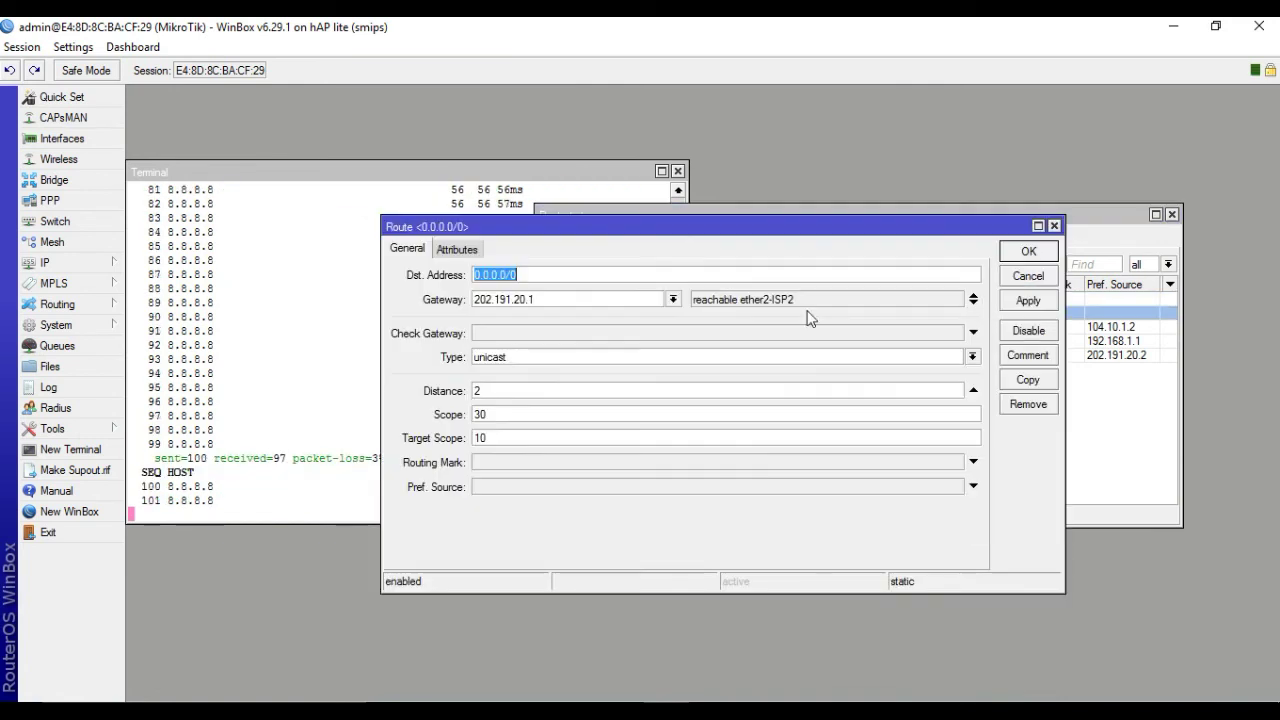
{"action": "double_click", "coordinate": [515, 392]}
{"action": "type", "text": "1"}
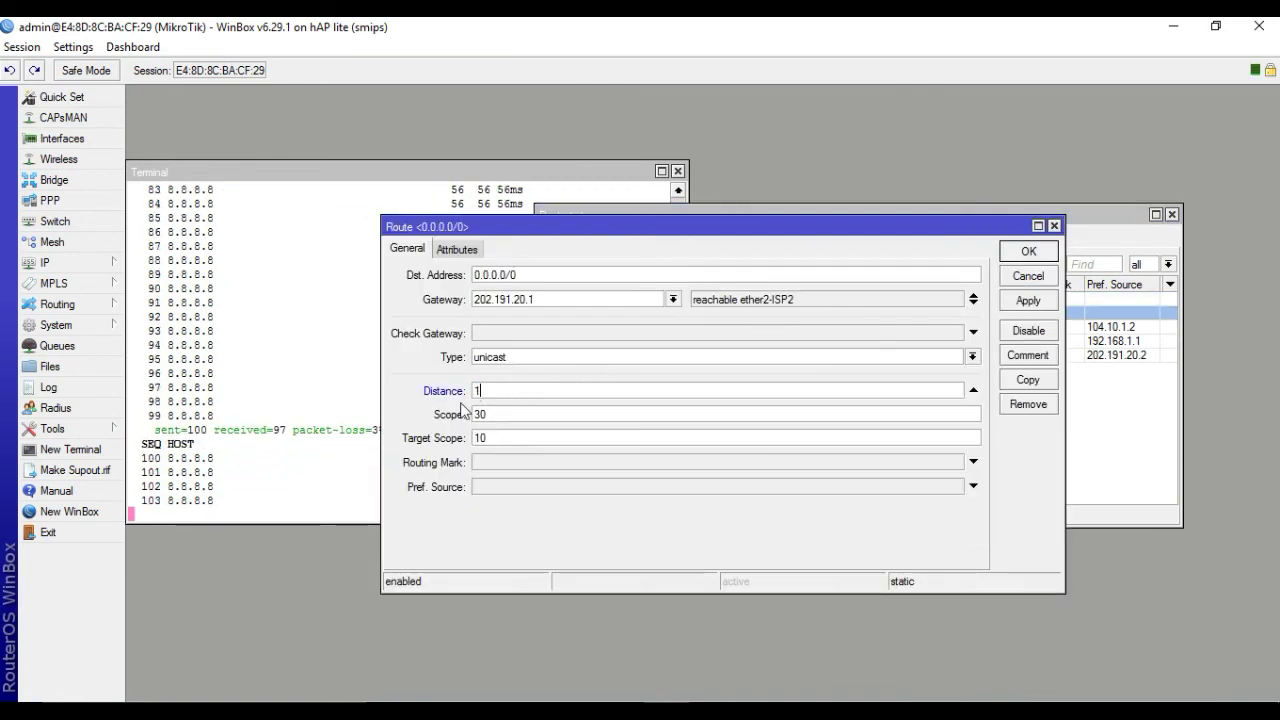
{"action": "left_click", "coordinate": [1028, 251]}
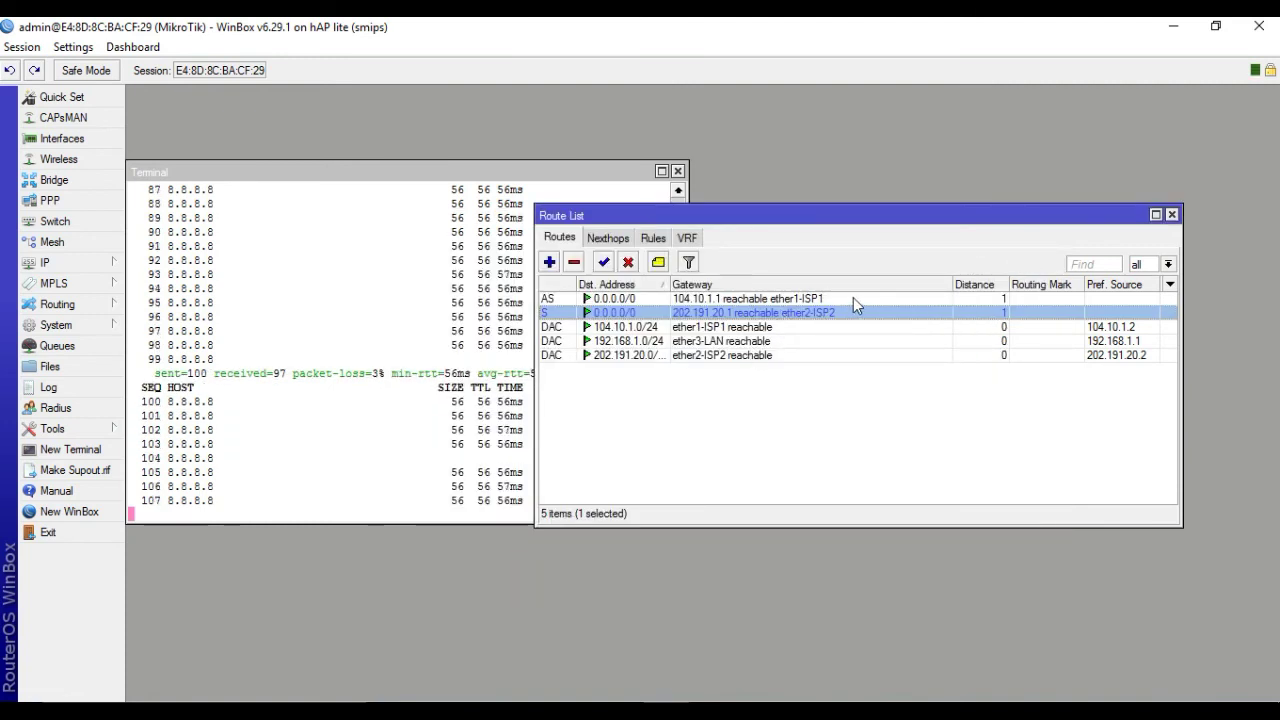
Step: Set the ISP1 default route's distance to 2, then select the now-active ISP2 route
{"action": "double_click", "coordinate": [782, 299]}
{"action": "double_click", "coordinate": [477, 391]}
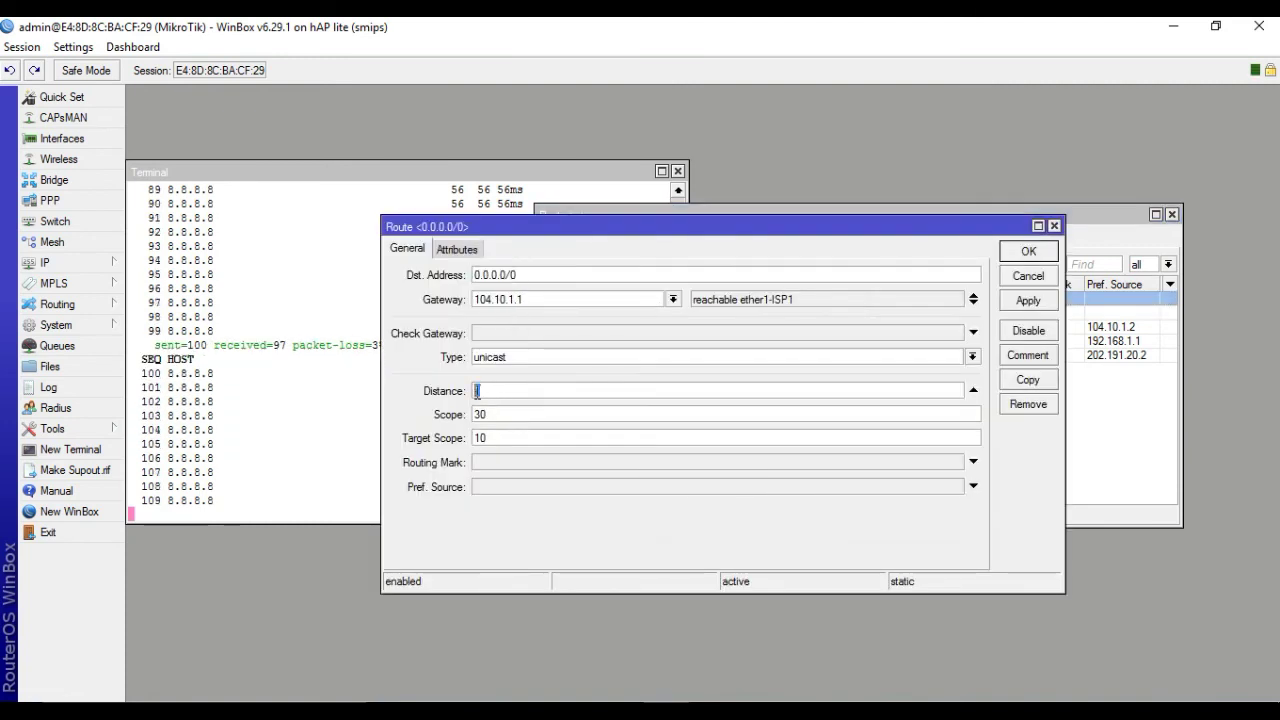
{"action": "type", "text": "2"}
{"action": "left_click", "coordinate": [1028, 300]}
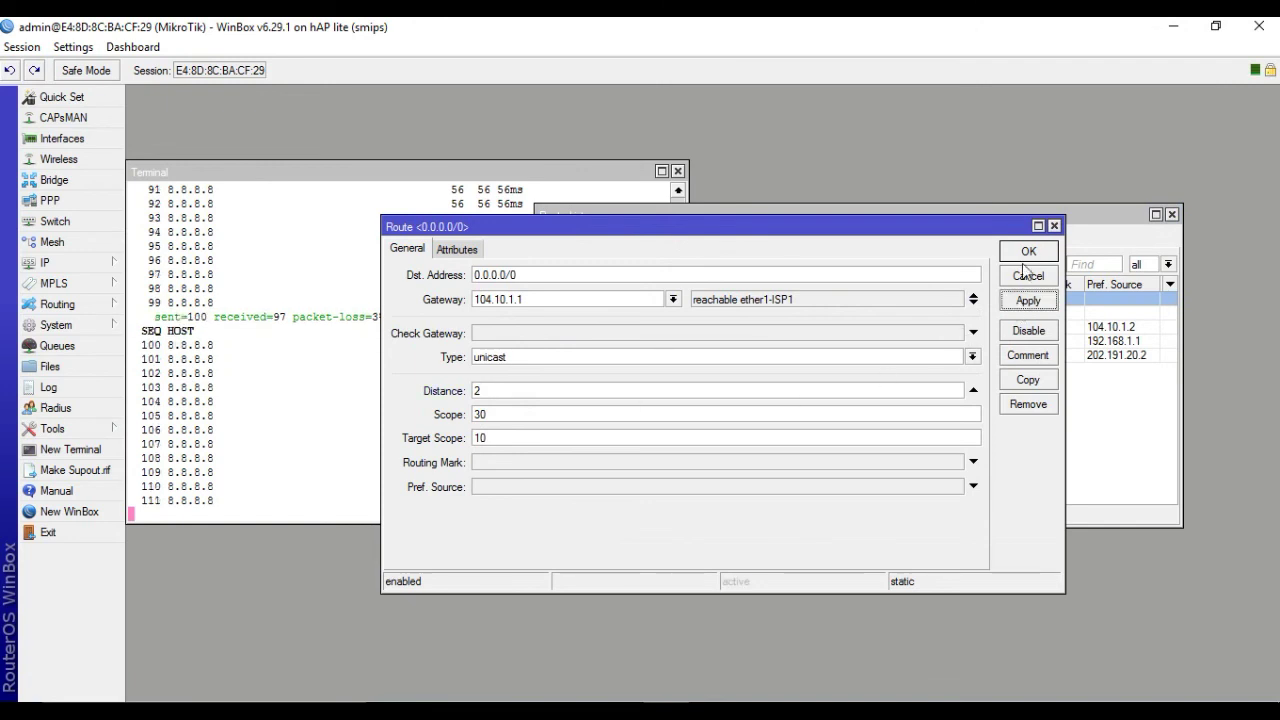
{"action": "left_click", "coordinate": [1028, 251]}
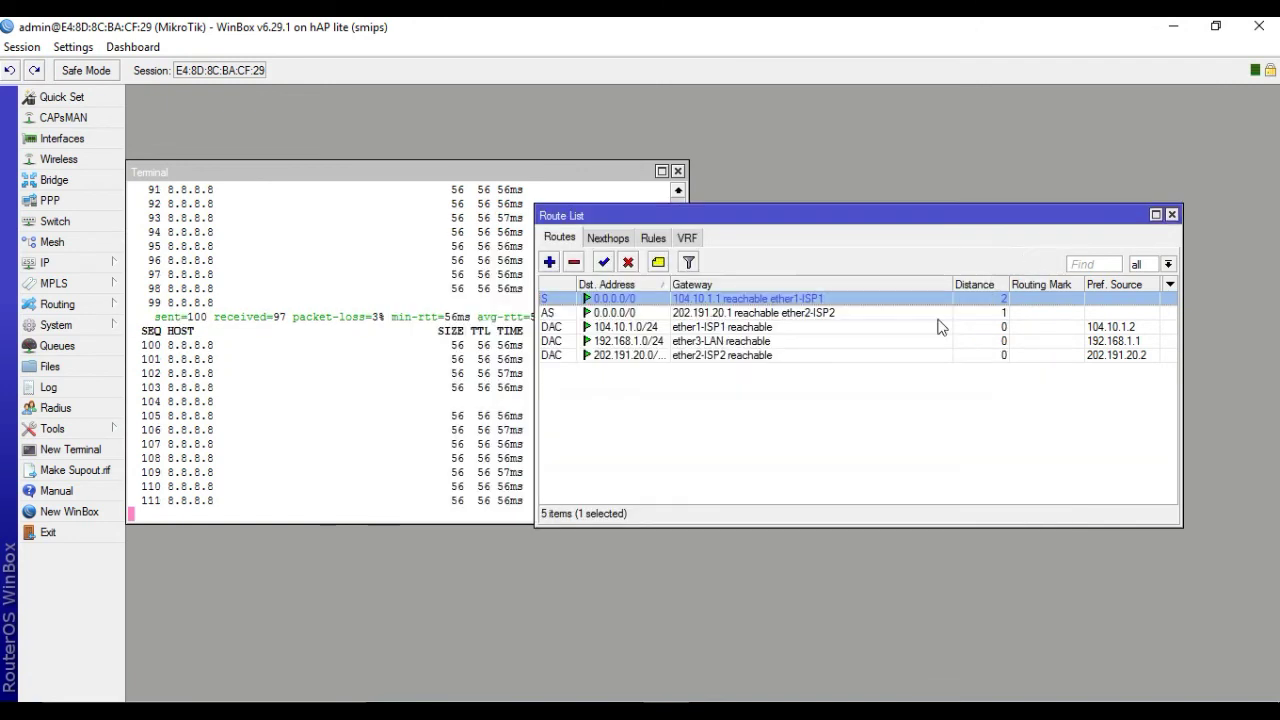
{"action": "left_click", "coordinate": [815, 314]}
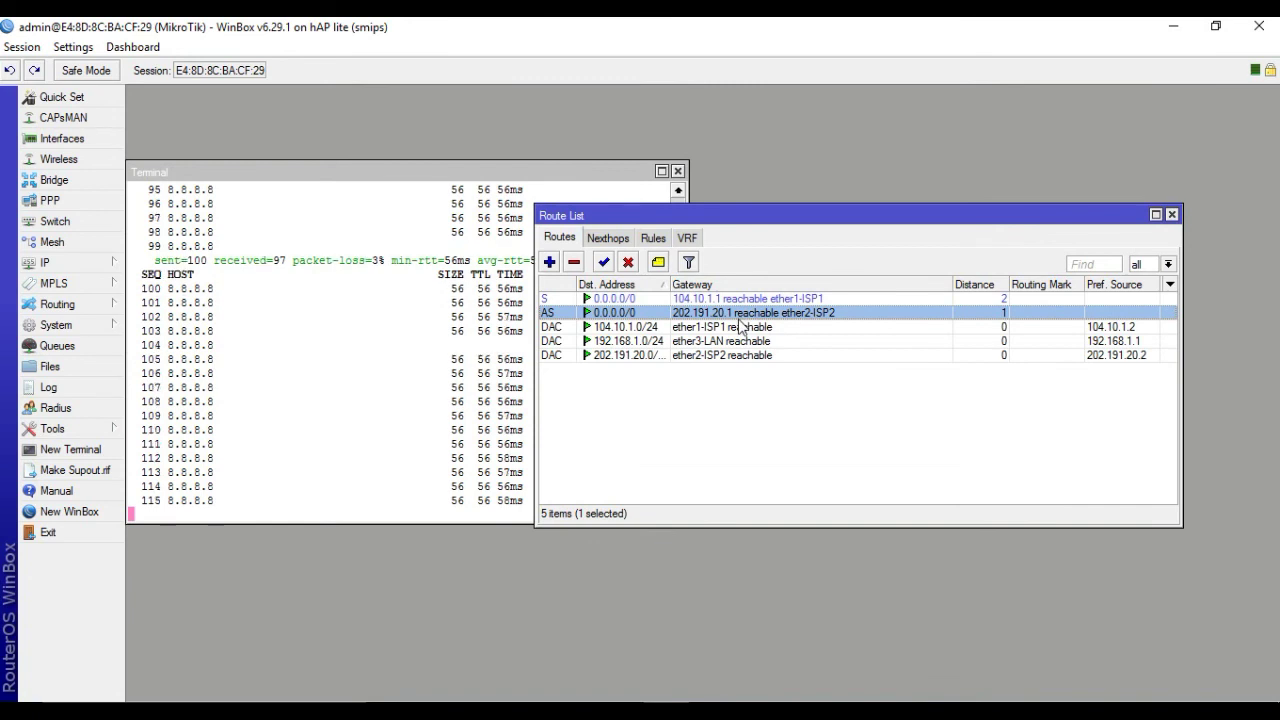